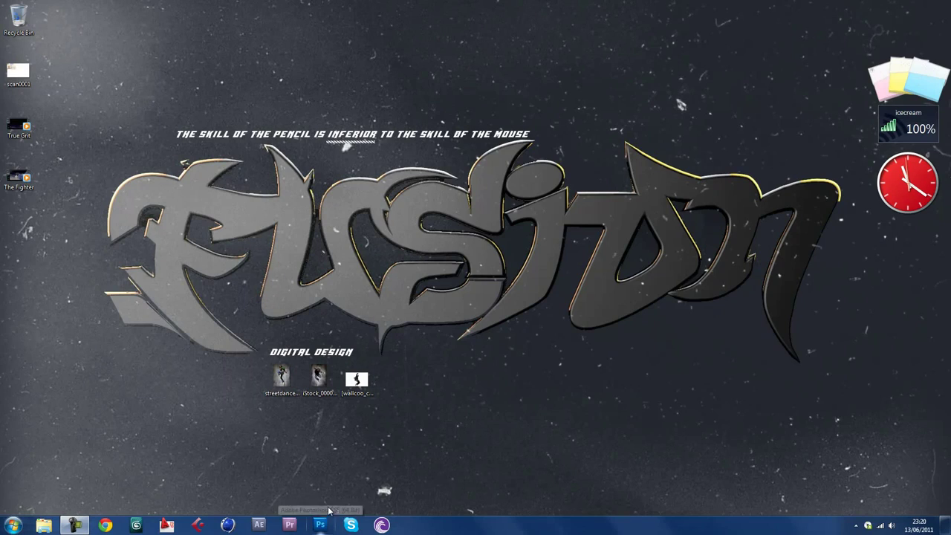
Step: Clear the desktop icon selection and launch Photoshop CS5 from the taskbar
left_click(319, 525)
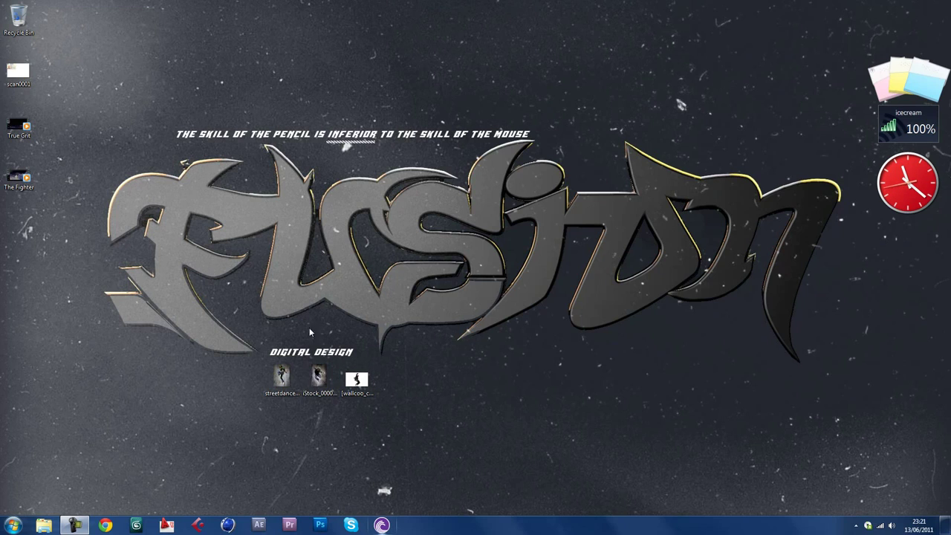
left_click_drag(266, 356, 249, 366)
left_click(353, 467)
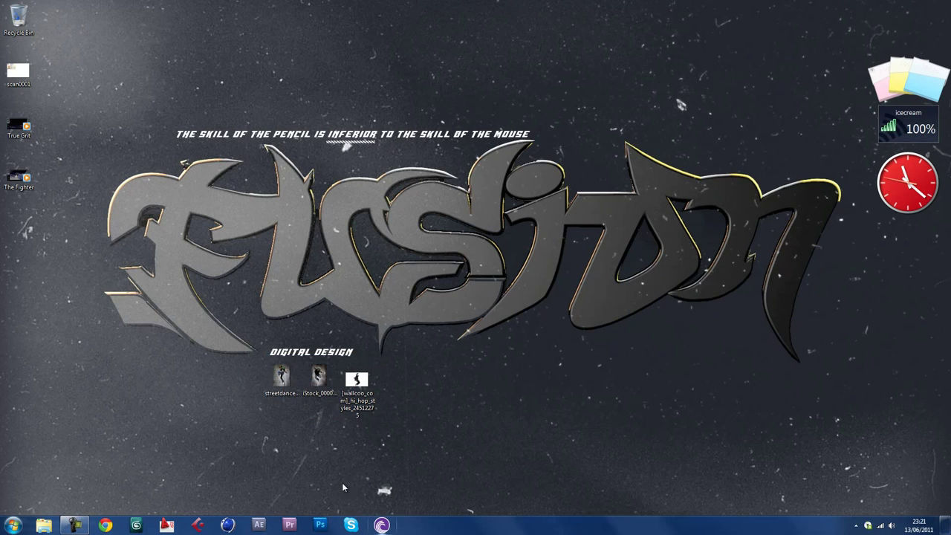
left_click(321, 525)
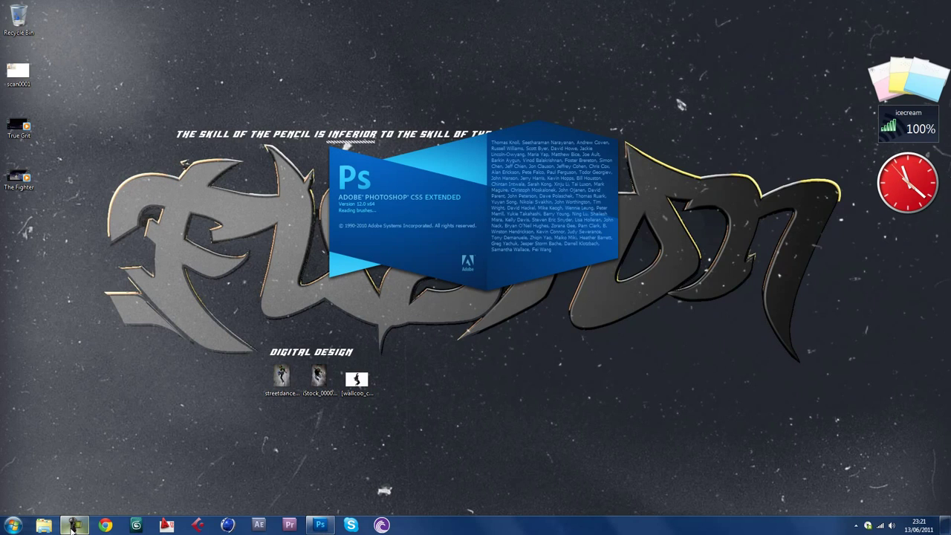
Step: Open the wallcoo hip-hop dancer JPEG from the Desktop with File > Open
left_click(72, 526)
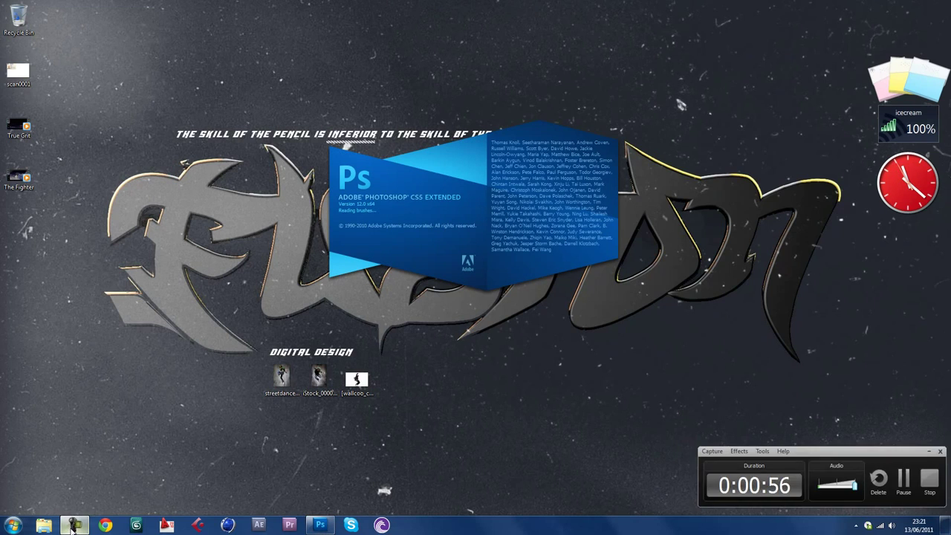
left_click(72, 526)
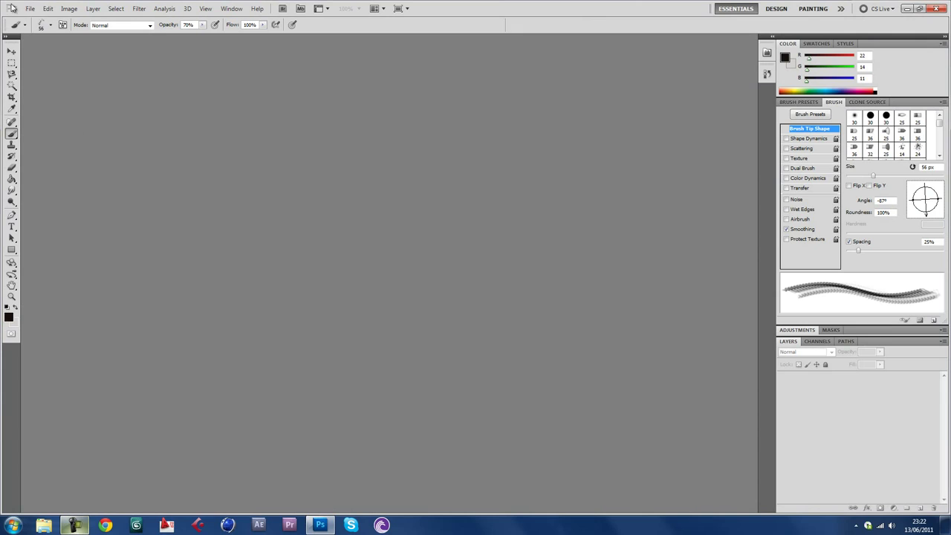
left_click(29, 8)
left_click(44, 28)
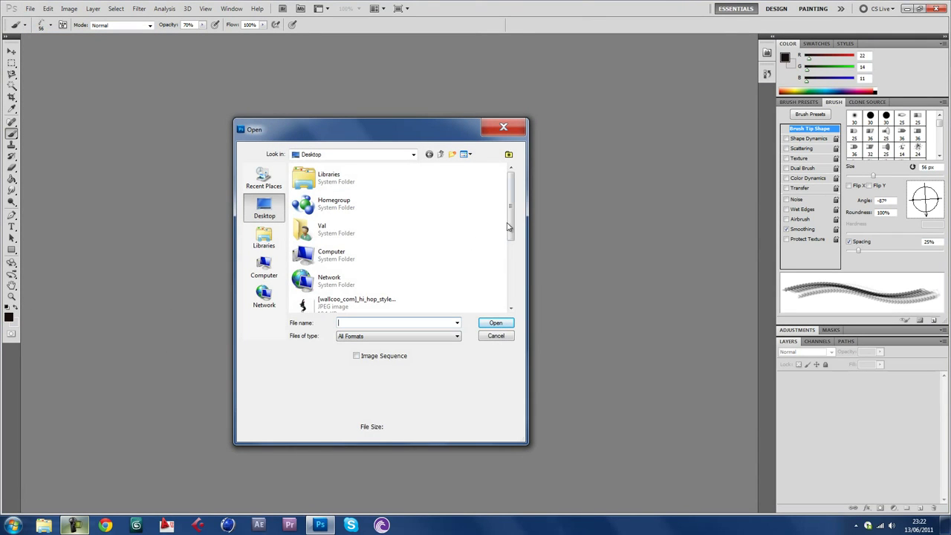
scroll(511, 223, "down", 2)
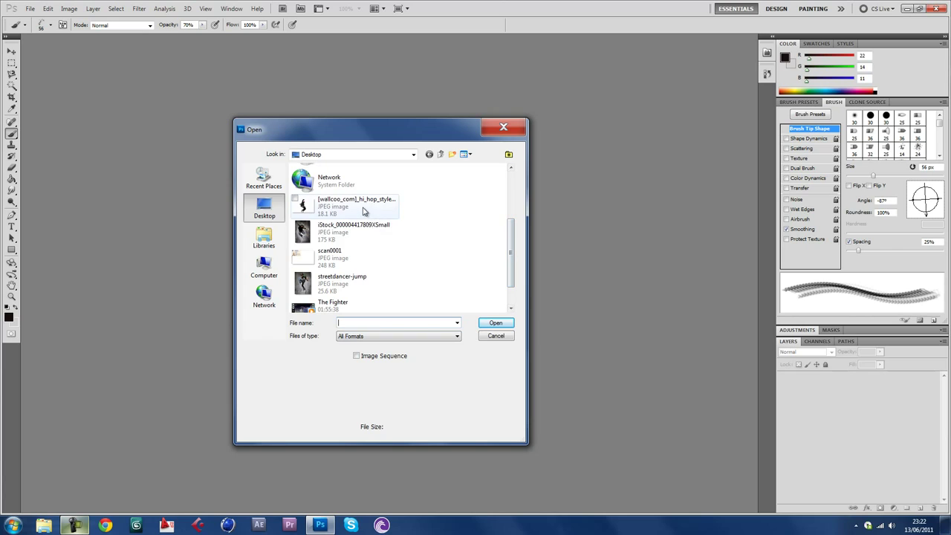
left_click(364, 211)
left_click(494, 324)
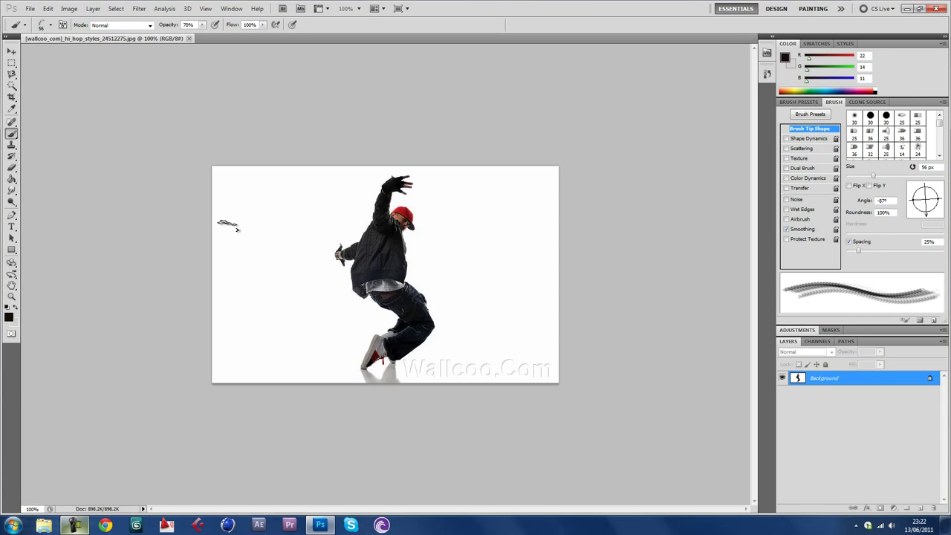
Step: Marquee the Wallcoo.Com watermark, fill it with white sampled from the background, and deselect
left_click(11, 62)
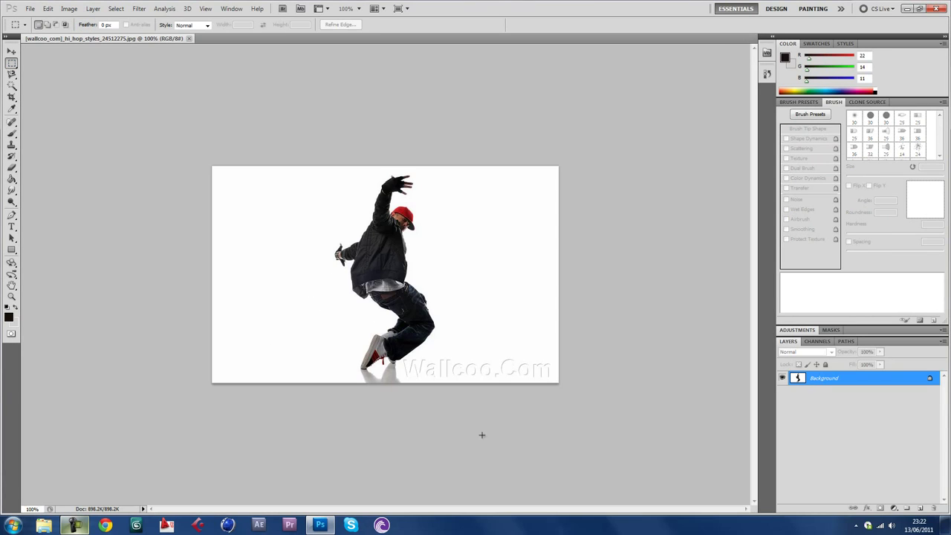
left_click_drag(417, 360, 401, 359)
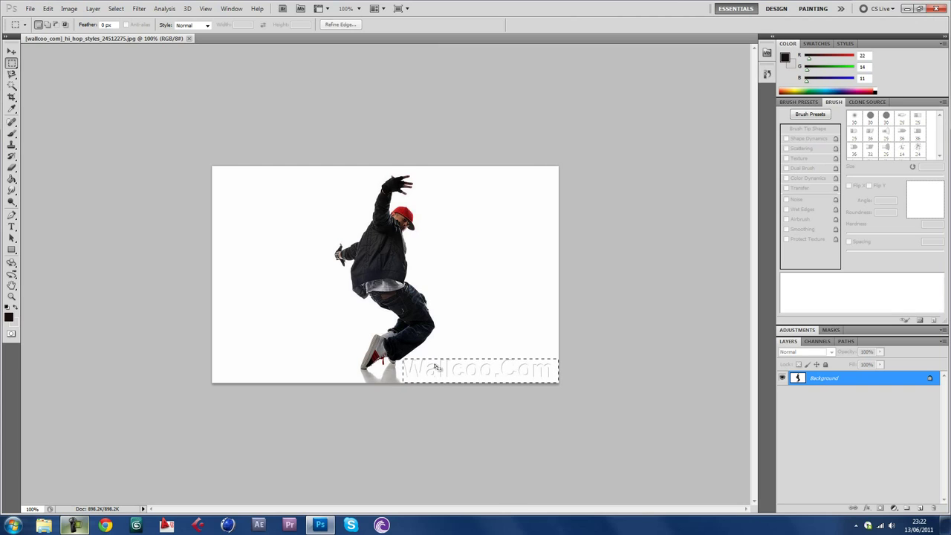
left_click(9, 317)
left_click(299, 309)
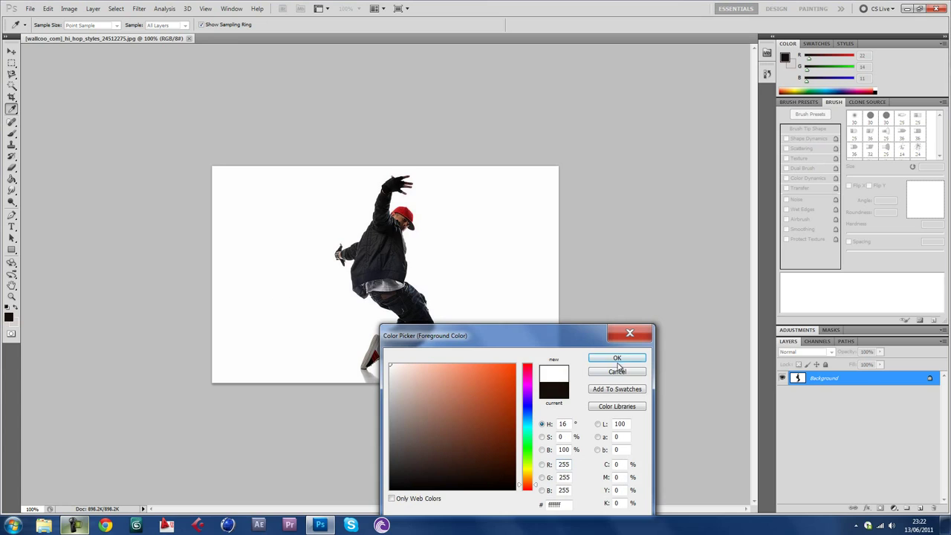
left_click(616, 358)
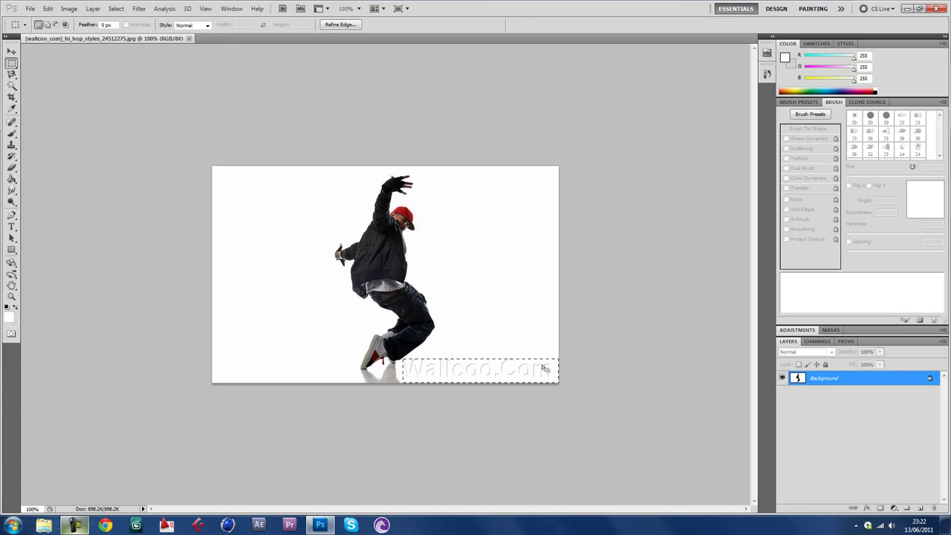
key("shift+F5")
key("Return")
key("ctrl+d")
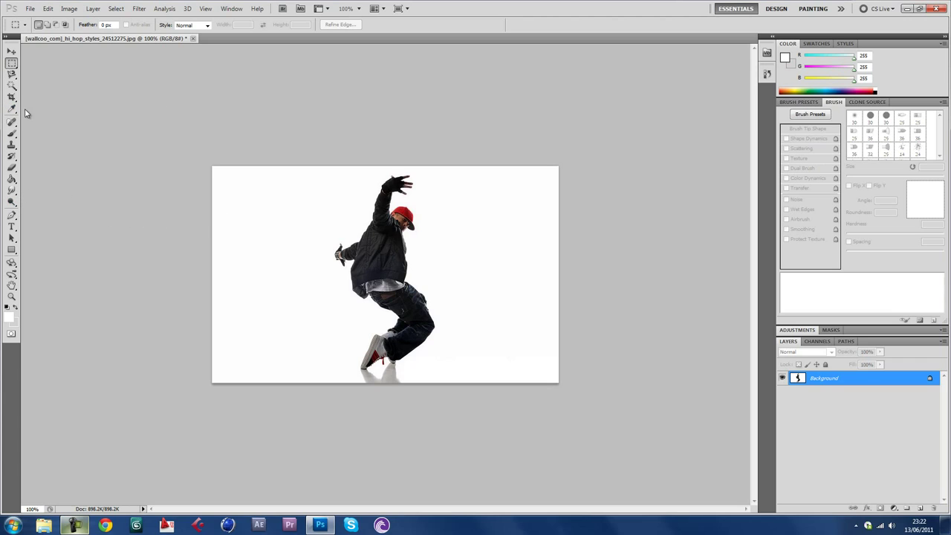
Step: Smudge the dancer's left jacket, waist and shoulder edges with a scattered brush
left_click(12, 190)
left_click(49, 24)
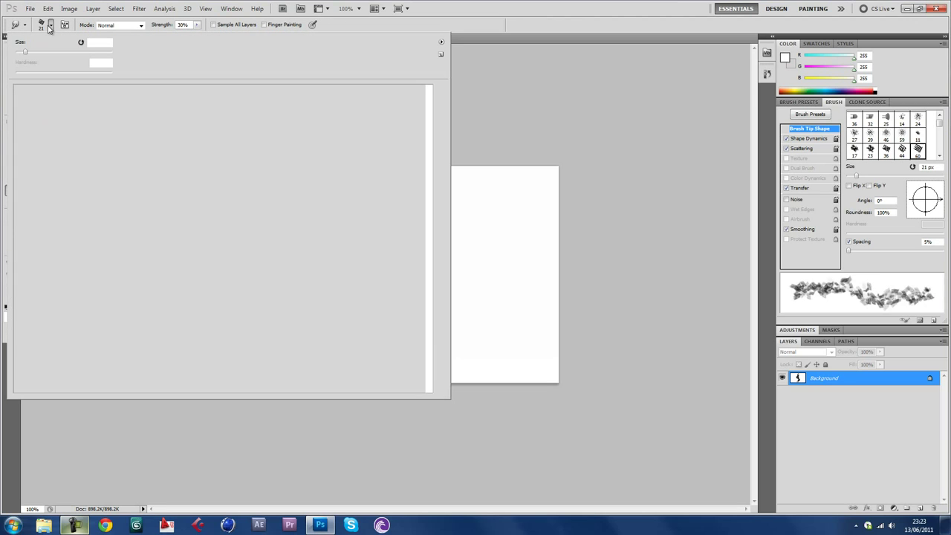
key("Return")
mouse_move(346, 297)
left_mouse_down()
mouse_move(367, 297)
mouse_move(407, 327)
mouse_move(363, 348)
mouse_move(367, 372)
mouse_move(386, 361)
left_mouse_up()
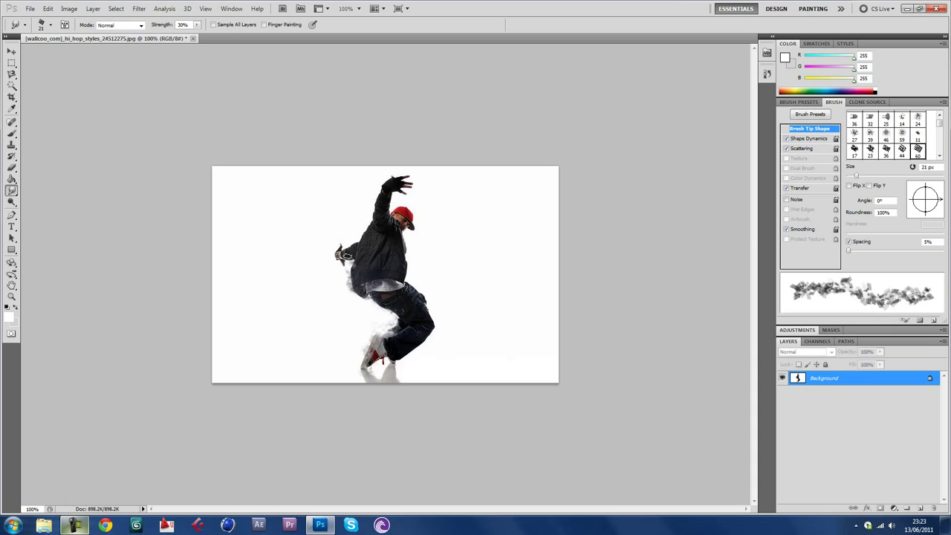
left_click_drag(355, 231, 375, 211)
key("alt")
key("z")
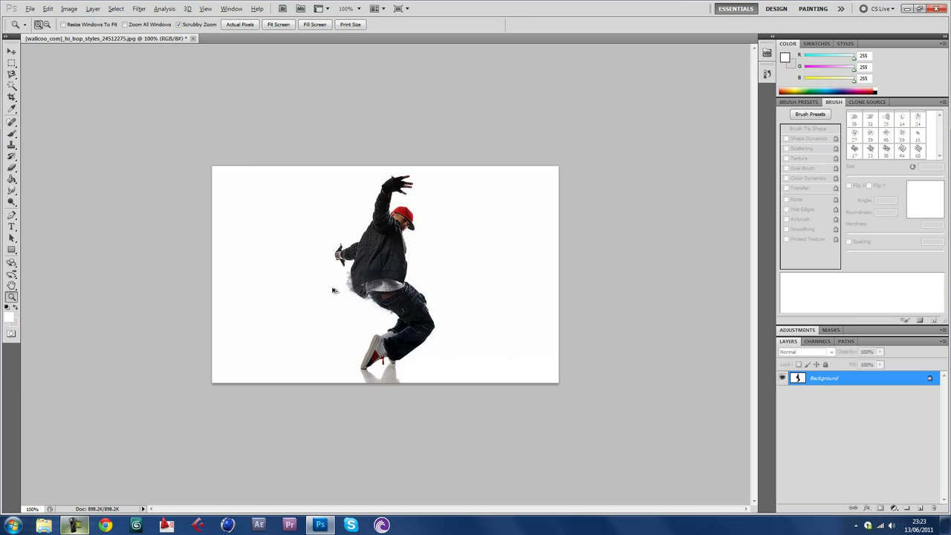
Step: Check the Background layer's context menu a few times without choosing an option
right_click(815, 379)
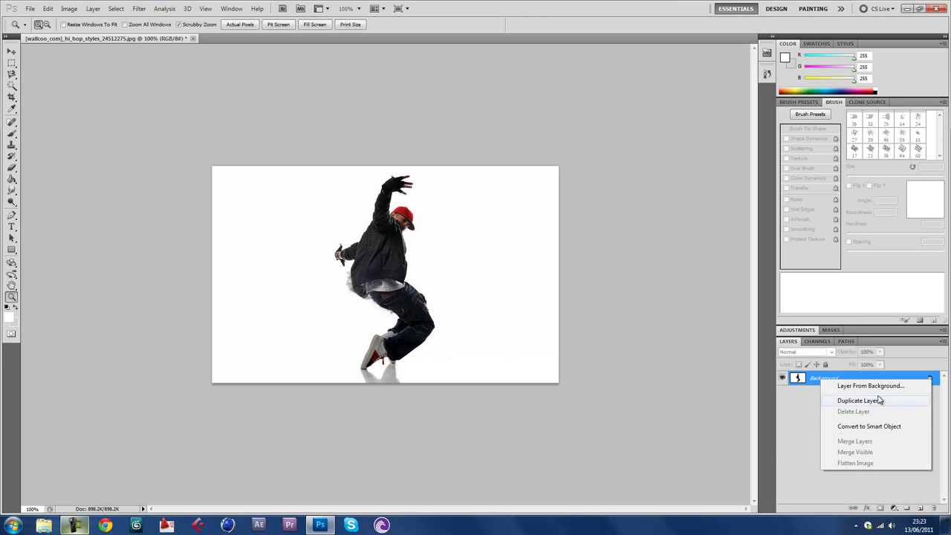
left_click(808, 410)
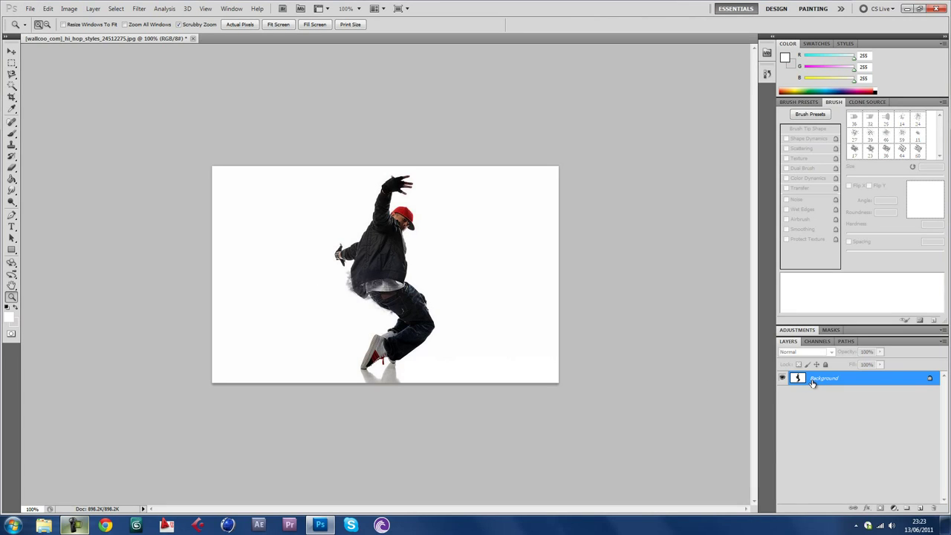
key("r")
right_click(815, 379)
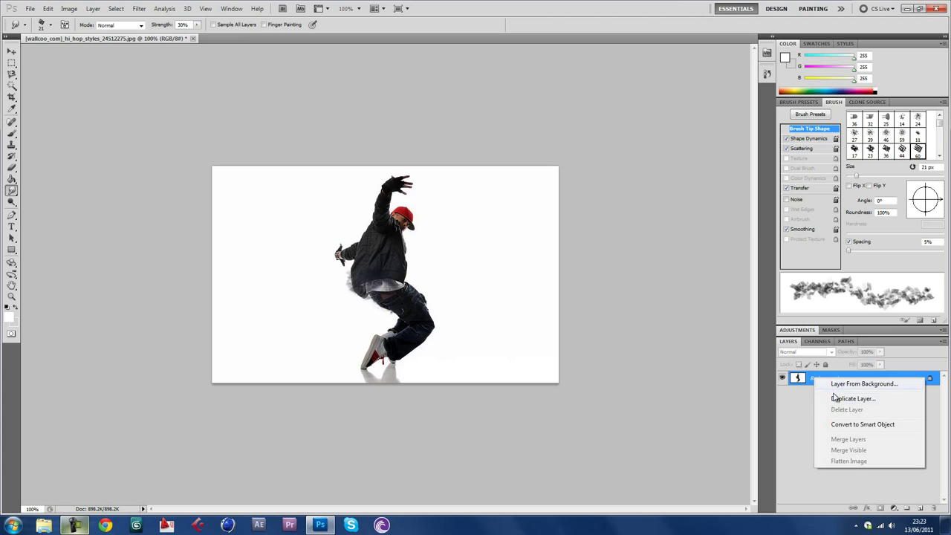
left_click(801, 414)
right_click(815, 379)
left_click(800, 382)
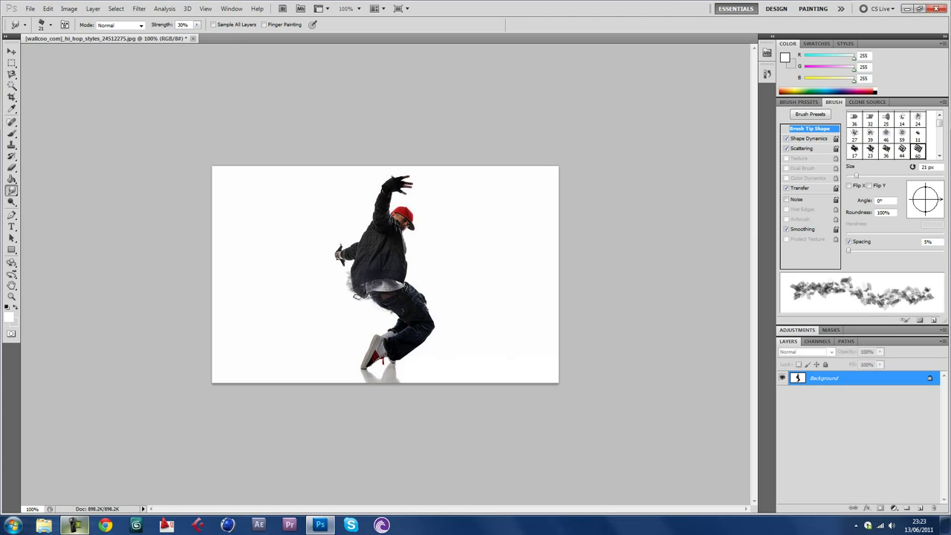
Step: Cancel closing the edited photo and open the hip-hop dancer JPEG again
left_click(195, 38)
left_click(517, 211)
left_click(29, 8)
left_click(46, 34)
left_click(349, 300)
left_click(484, 321)
Step: Close the smudged photo without saving and reopen the original dancer JPEG
left_click(193, 38)
left_click(477, 207)
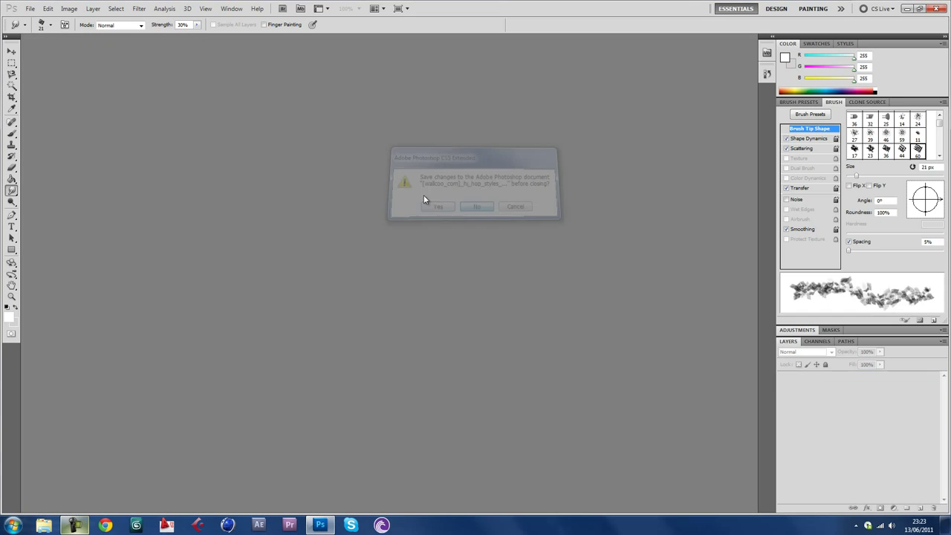
left_click(30, 8)
left_click(45, 33)
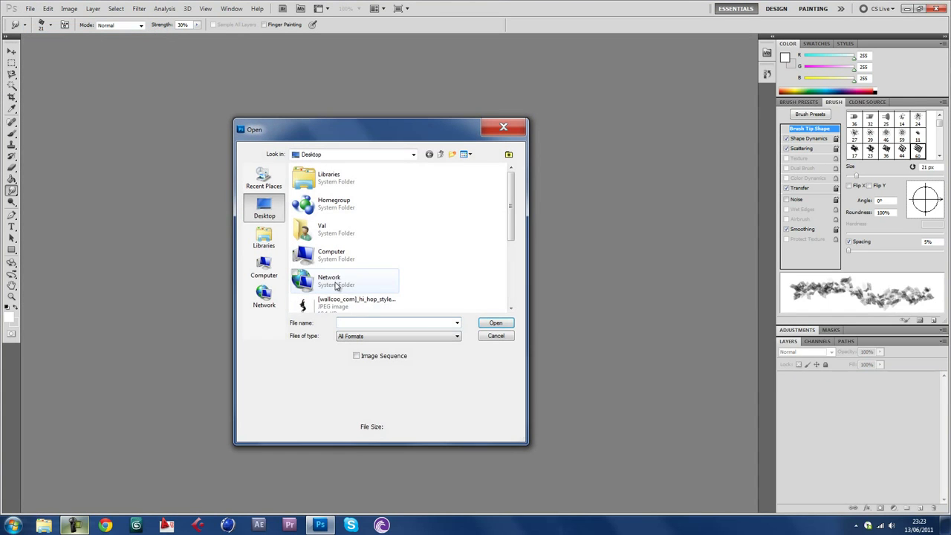
left_click(351, 295)
left_click(488, 316)
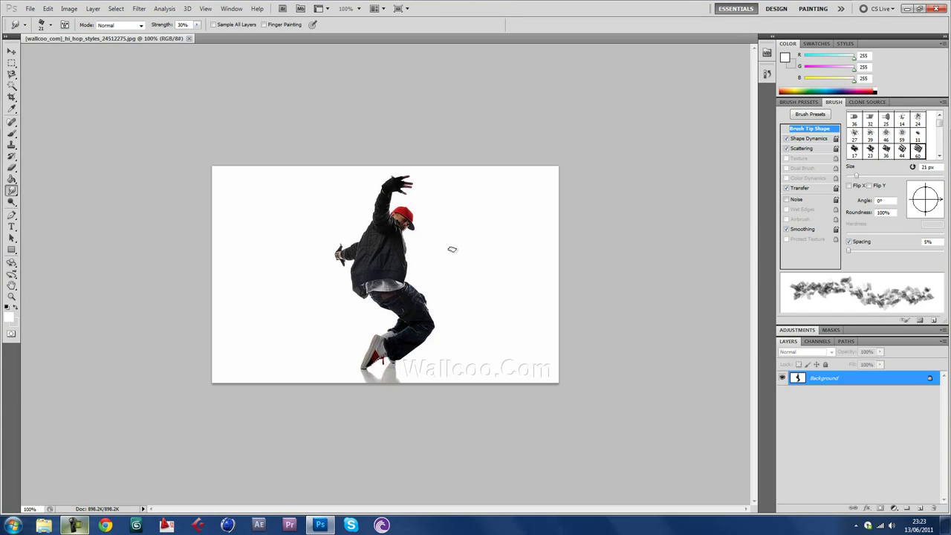
Step: Marquee the Wallcoo.Com watermark, fill it with white, and deselect
left_click(12, 63)
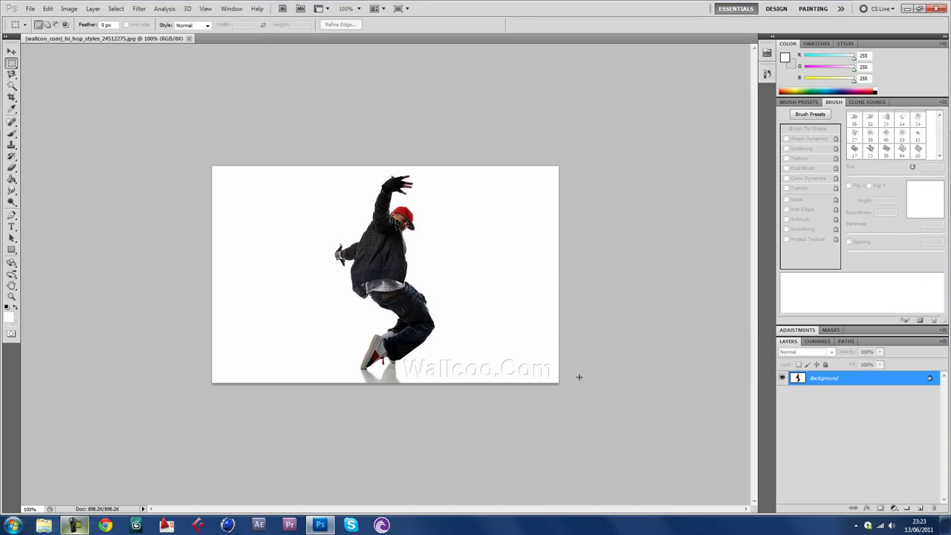
left_click_drag(430, 357, 402, 360)
key("i")
key("BackSpace")
key("Return")
key("ctrl+d")
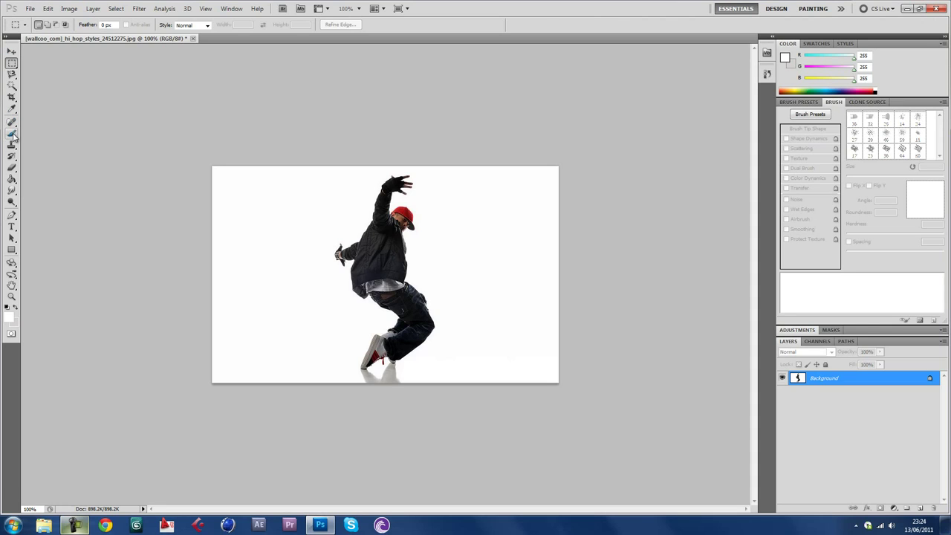
Step: Set the Smudge tool to the hard round brush at 8 px
left_click(12, 191)
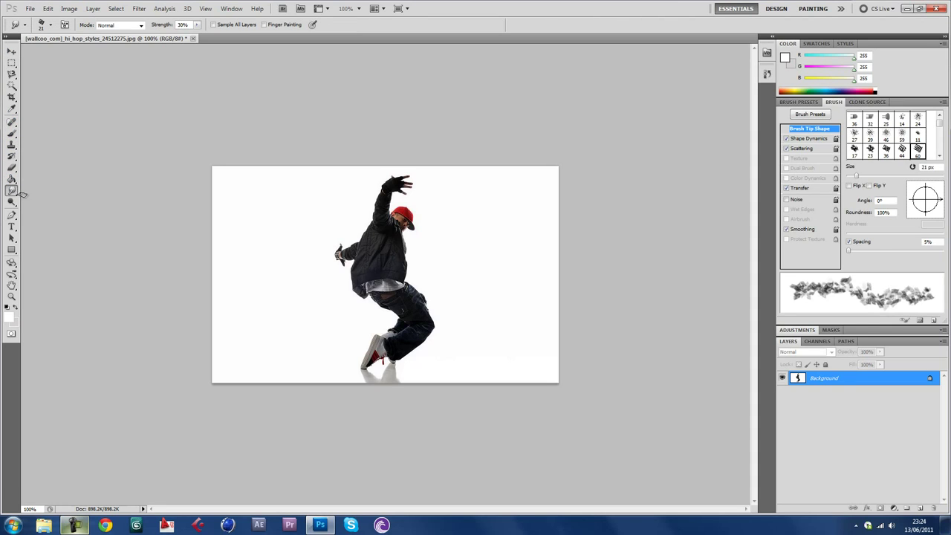
left_click(49, 28)
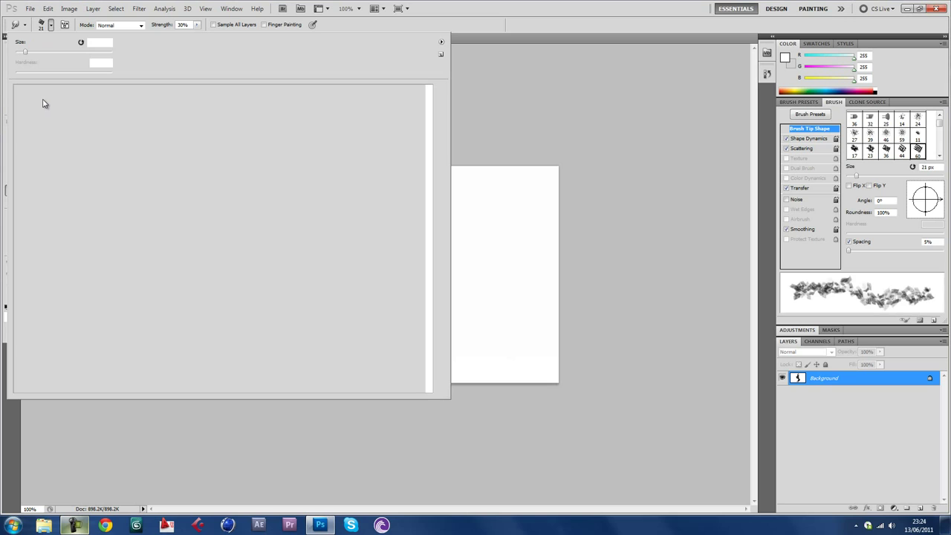
left_click(38, 92)
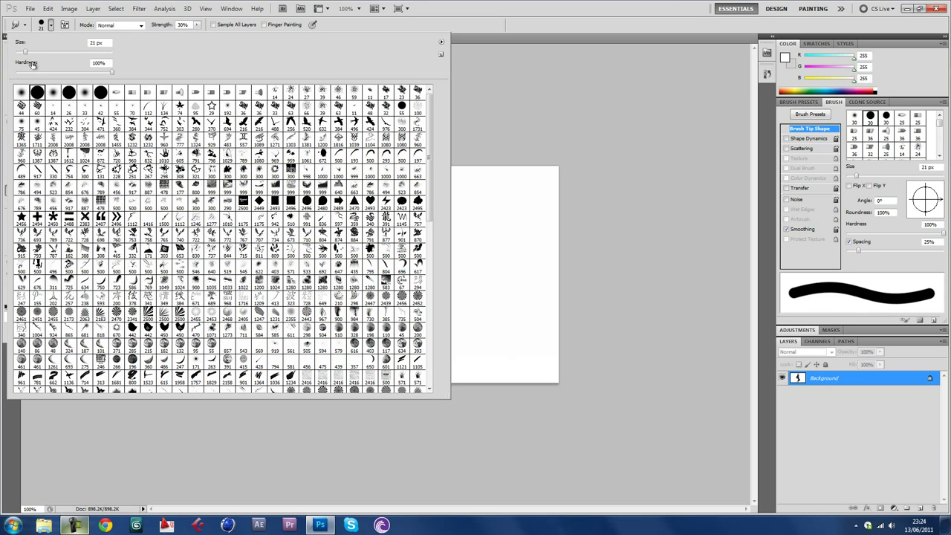
left_click_drag(25, 53, 20, 57)
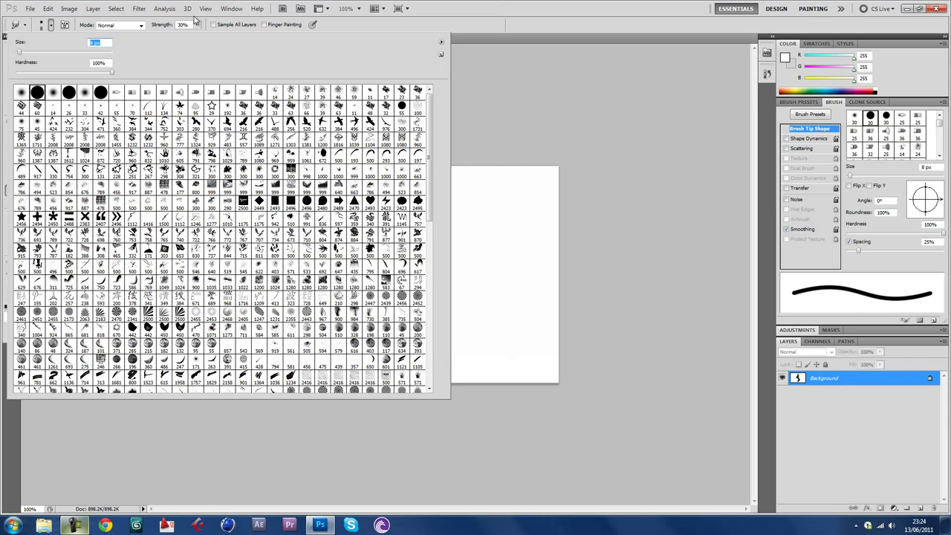
left_click(371, 21)
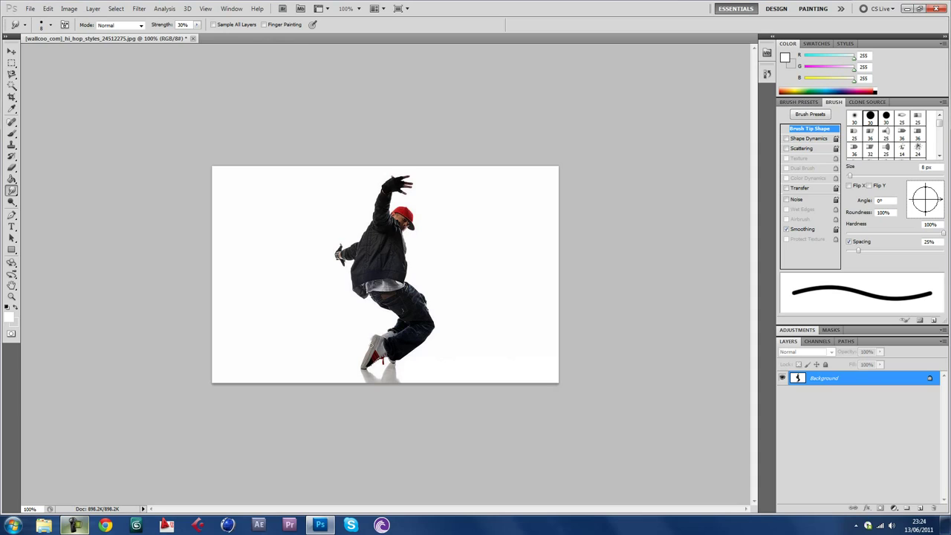
Step: Smear the dancer's shoe, jeans and jacket edges outward into the white background
mouse_move(371, 346)
left_mouse_down()
mouse_move(362, 369)
mouse_move(387, 355)
mouse_move(394, 328)
left_mouse_up()
mouse_move(399, 318)
left_mouse_down()
mouse_move(381, 323)
mouse_move(376, 313)
left_mouse_up()
left_click_drag(364, 298, 354, 274)
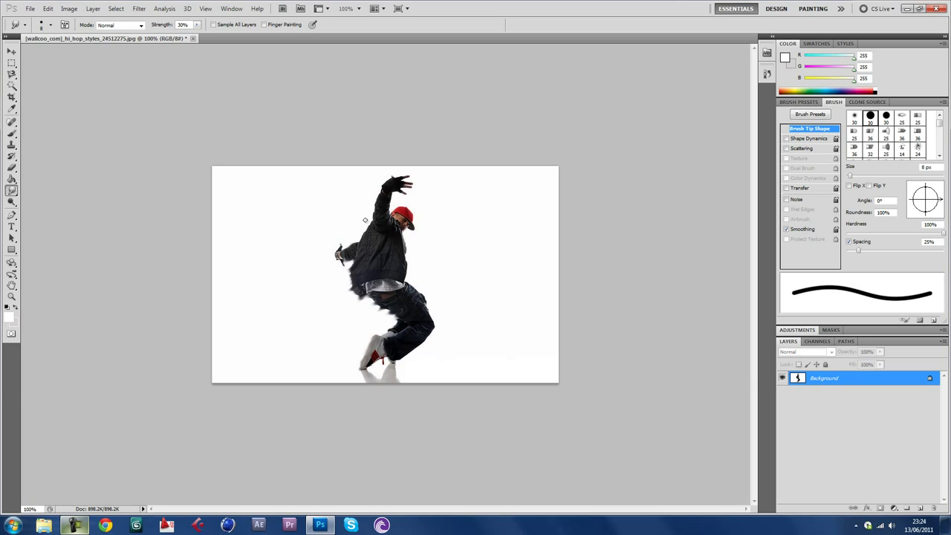
mouse_move(377, 218)
left_mouse_down()
mouse_move(350, 248)
mouse_move(352, 239)
left_mouse_up()
mouse_move(373, 201)
left_mouse_down()
mouse_move(363, 215)
mouse_move(379, 193)
mouse_move(359, 294)
left_mouse_up()
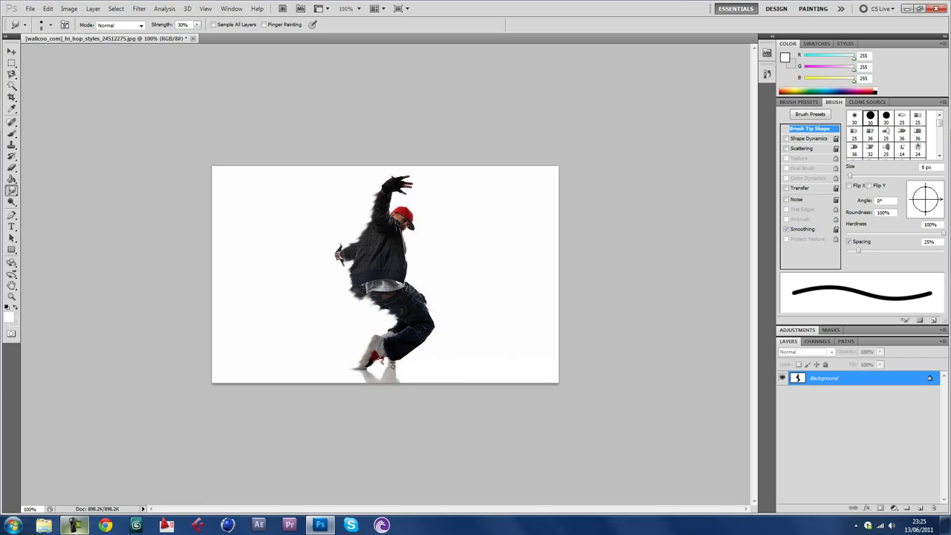
key("alt")
left_click(393, 364)
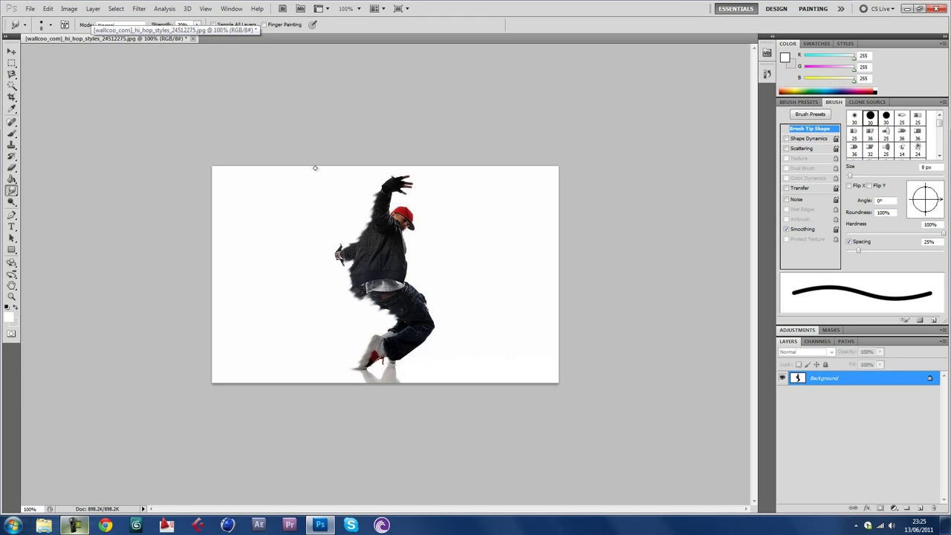
left_click(50, 25)
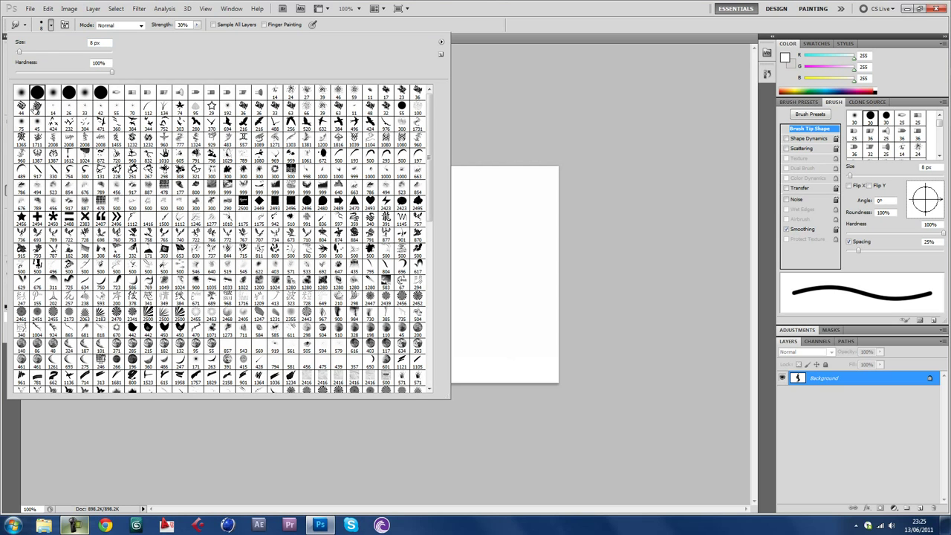
Step: Choose the 60 px textured brush tip and resize it to 21 px
left_click(36, 107)
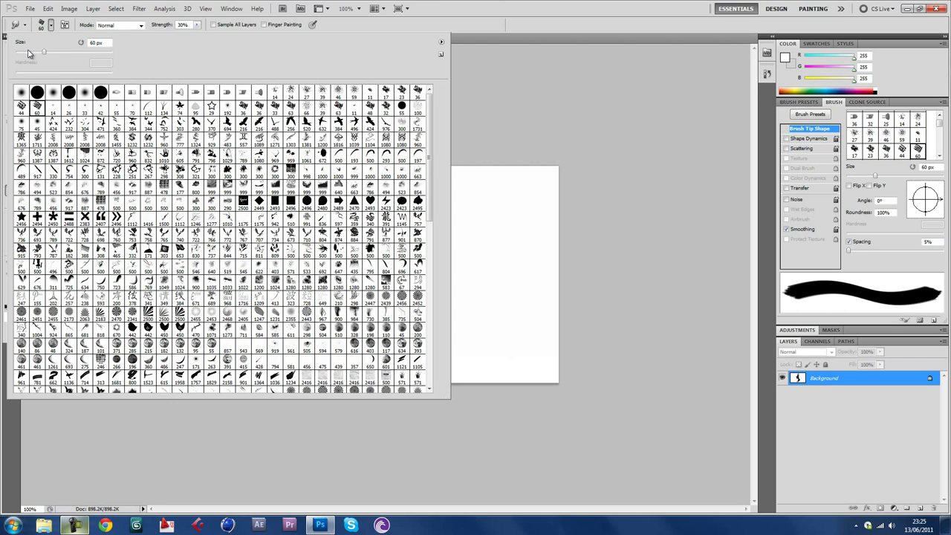
left_click(24, 52)
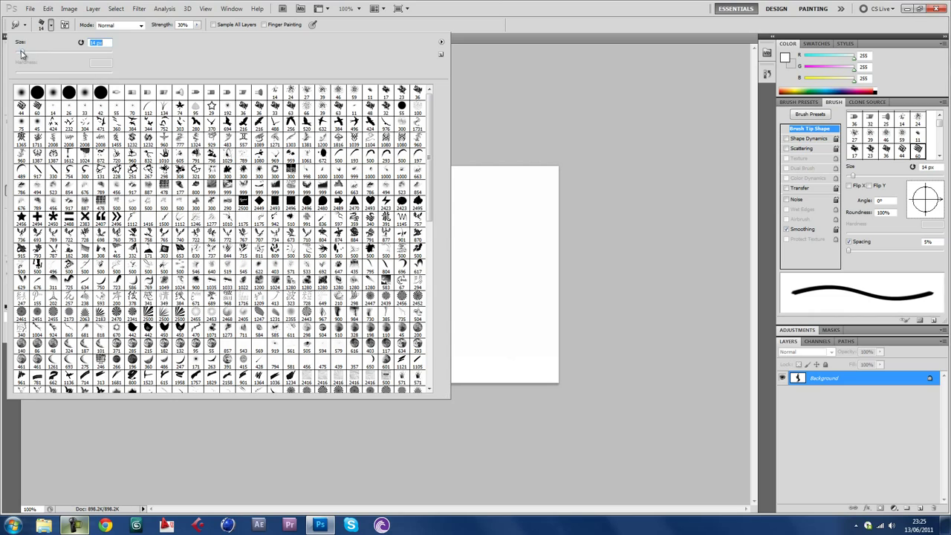
left_click_drag(21, 54, 25, 53)
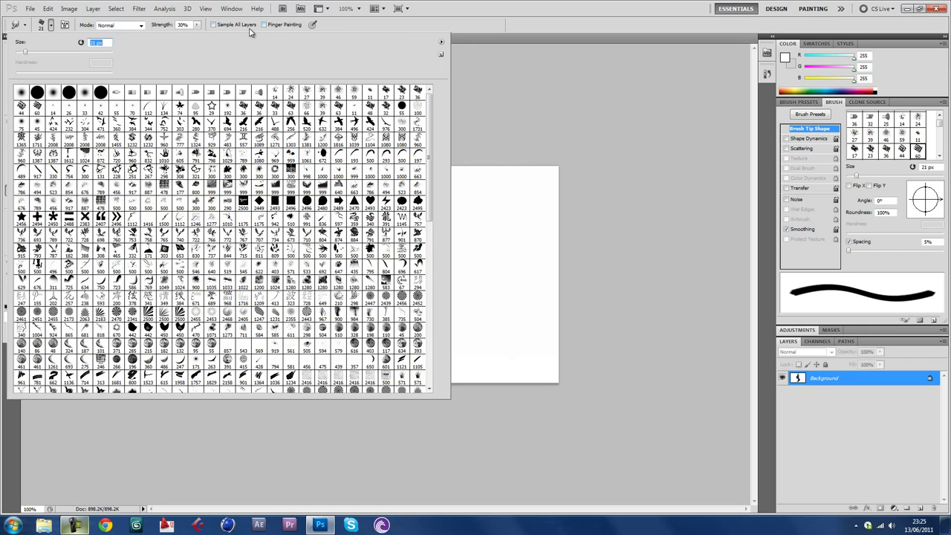
Step: Enable Shape Dynamics and Scattering on the brush, with Scatter at about 179%
left_click(519, 65)
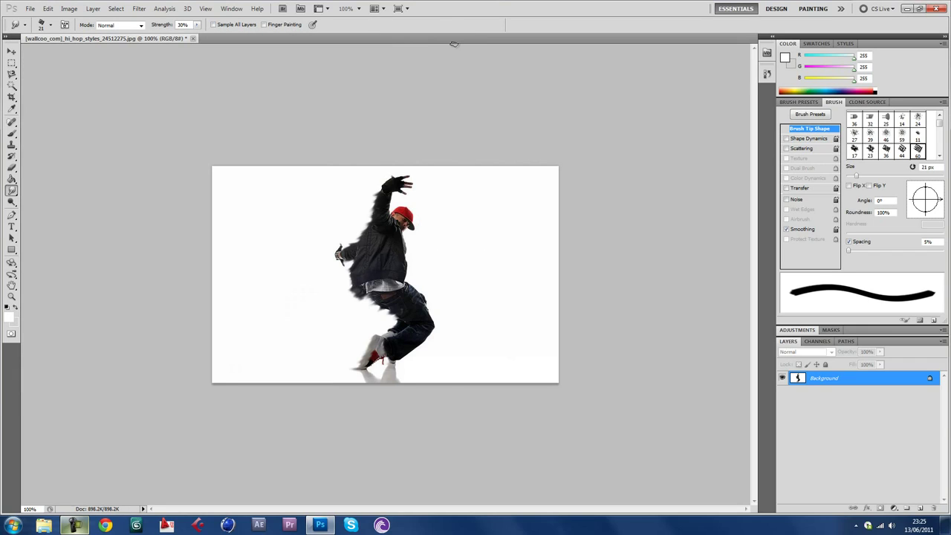
left_click(803, 139)
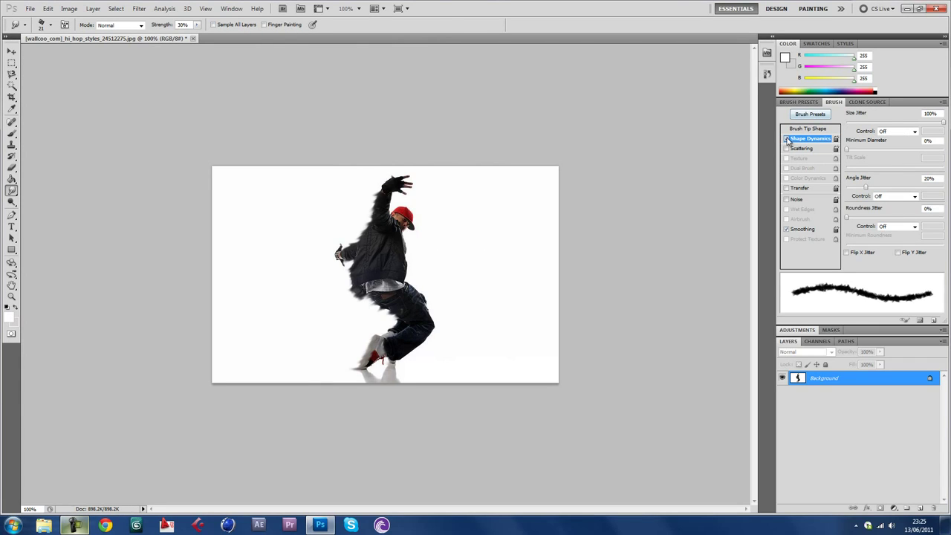
left_click(786, 139)
left_click(799, 149)
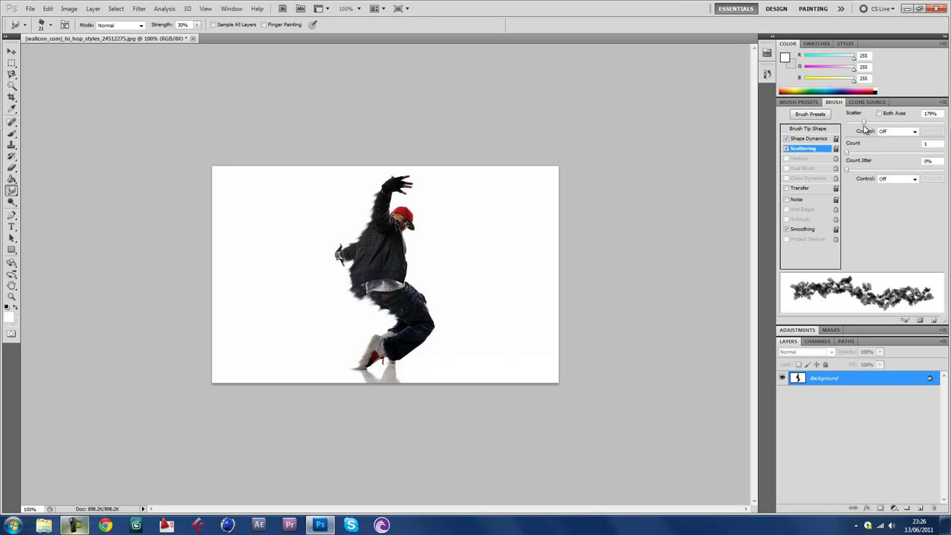
mouse_move(864, 126)
left_mouse_down()
mouse_move(837, 132)
mouse_move(947, 130)
mouse_move(864, 129)
left_mouse_up()
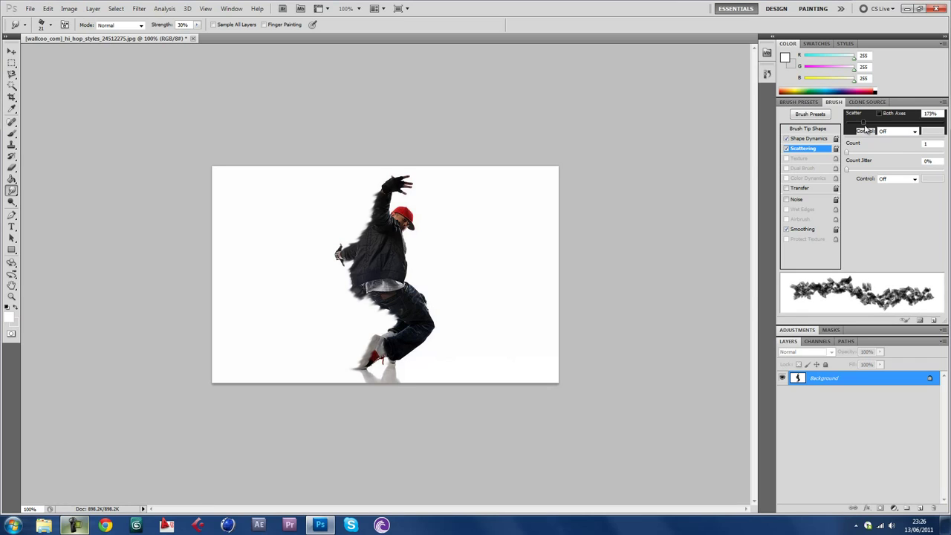
left_click_drag(864, 125, 863, 124)
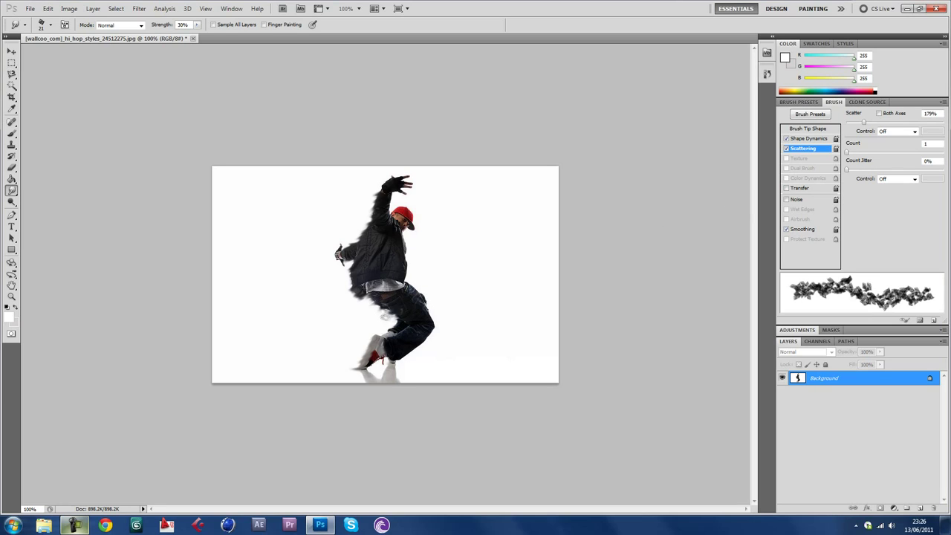
Step: Drag scattered smudge trails from the waist, along the jacket's left edge and up the arm
mouse_move(401, 320)
left_mouse_down()
mouse_move(368, 344)
mouse_move(377, 341)
mouse_move(360, 366)
mouse_move(387, 349)
left_mouse_up()
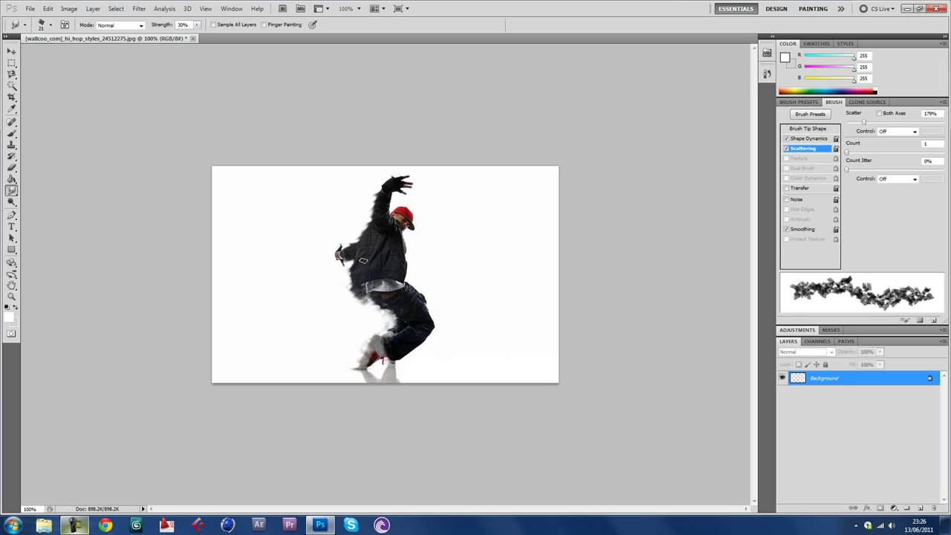
mouse_move(349, 245)
left_mouse_down()
mouse_move(356, 221)
mouse_move(378, 191)
left_mouse_up()
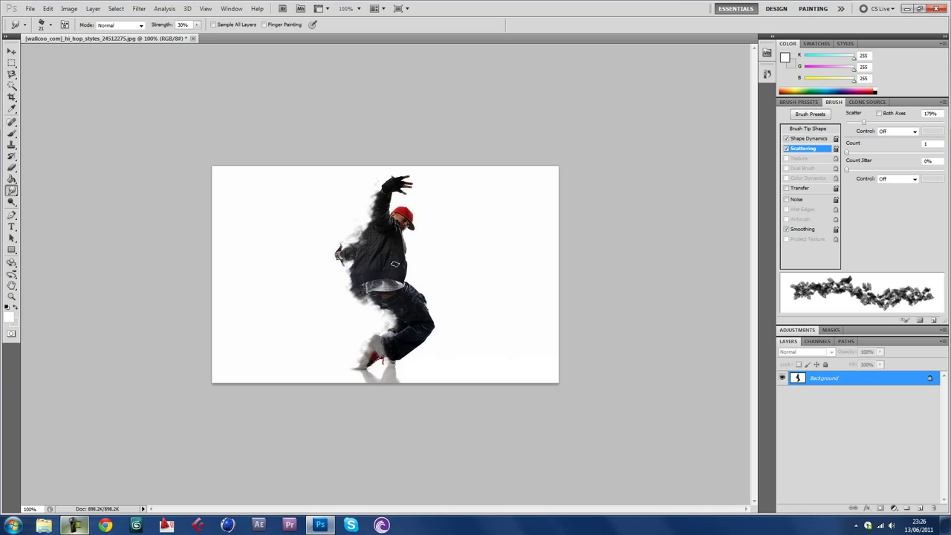
mouse_move(377, 189)
left_mouse_down()
mouse_move(349, 274)
mouse_move(364, 293)
mouse_move(352, 298)
mouse_move(393, 323)
mouse_move(381, 330)
mouse_move(389, 341)
left_mouse_up()
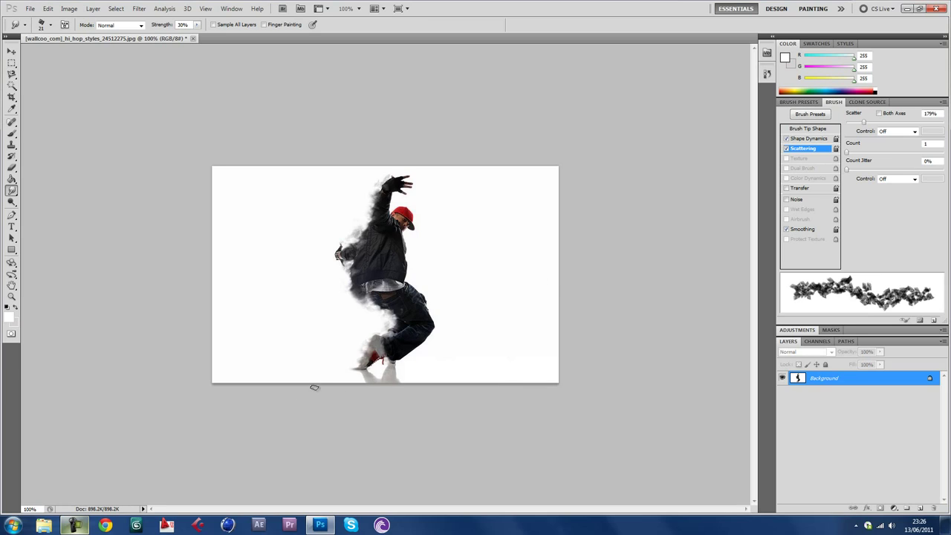
Step: Turn on Transfer with 100% Strength Jitter, then smudge smoky trails over the dancer's pants
left_click(802, 139)
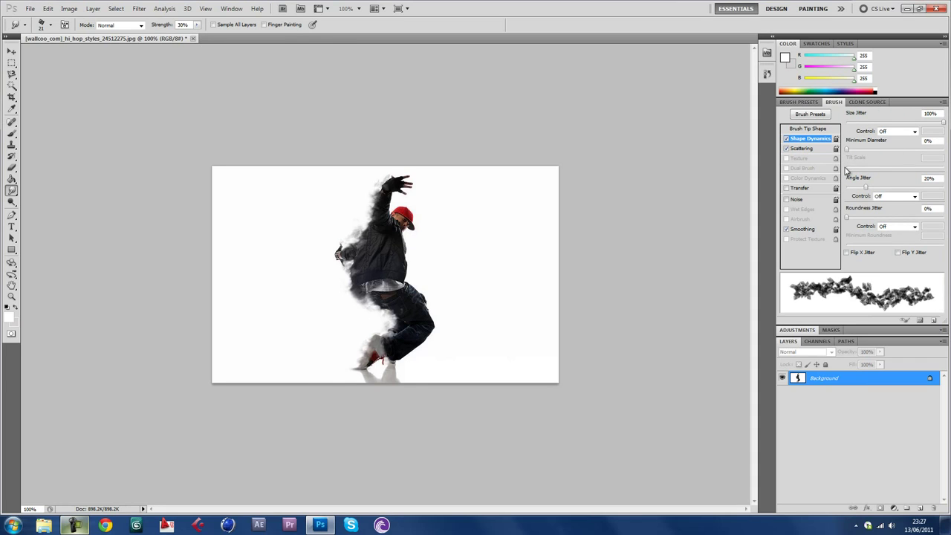
left_click(820, 154)
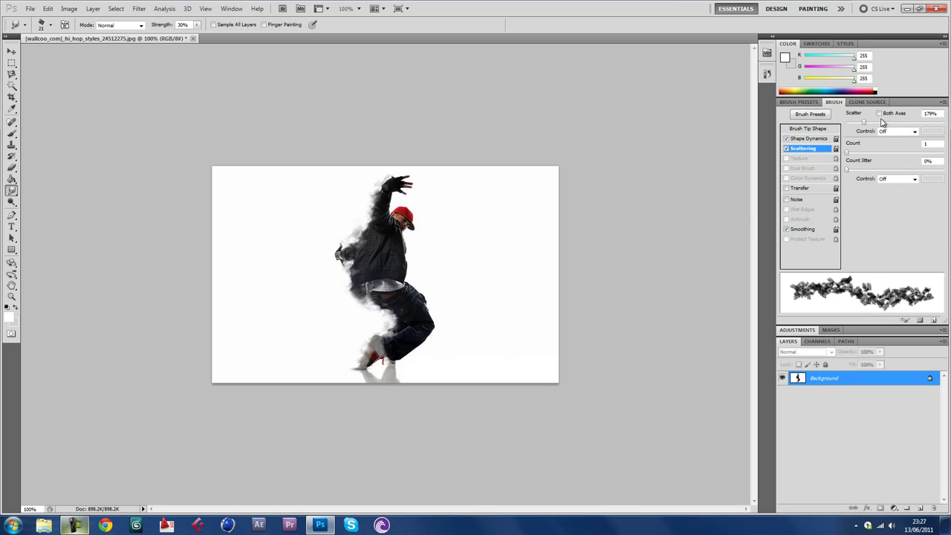
left_click(793, 191)
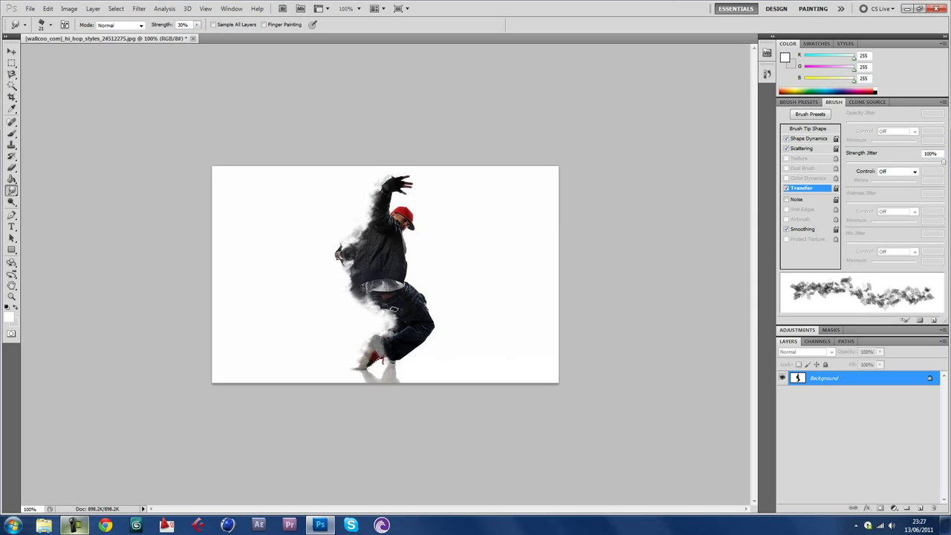
left_click_drag(397, 321, 395, 328)
Step: Switch the smudge brush to the hard round tip and shrink it to a small size
left_click(52, 26)
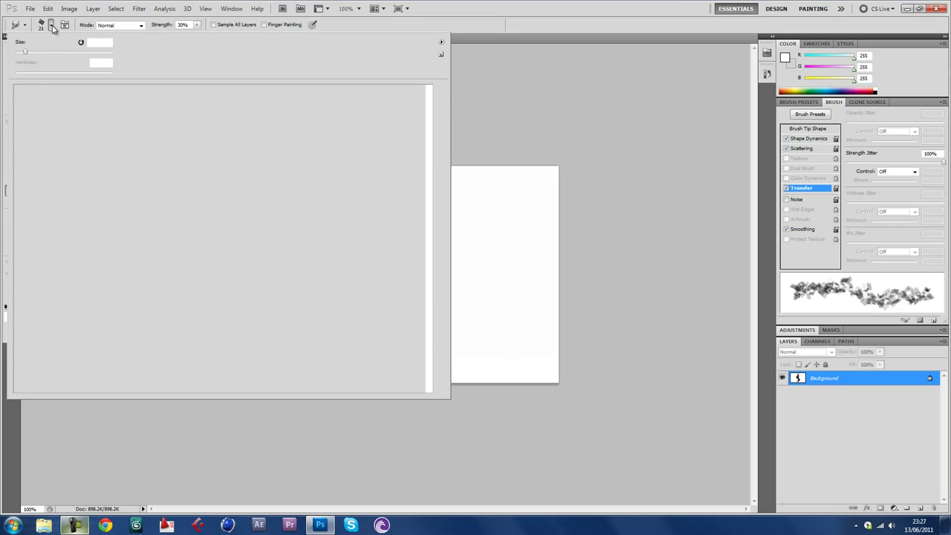
left_click(37, 92)
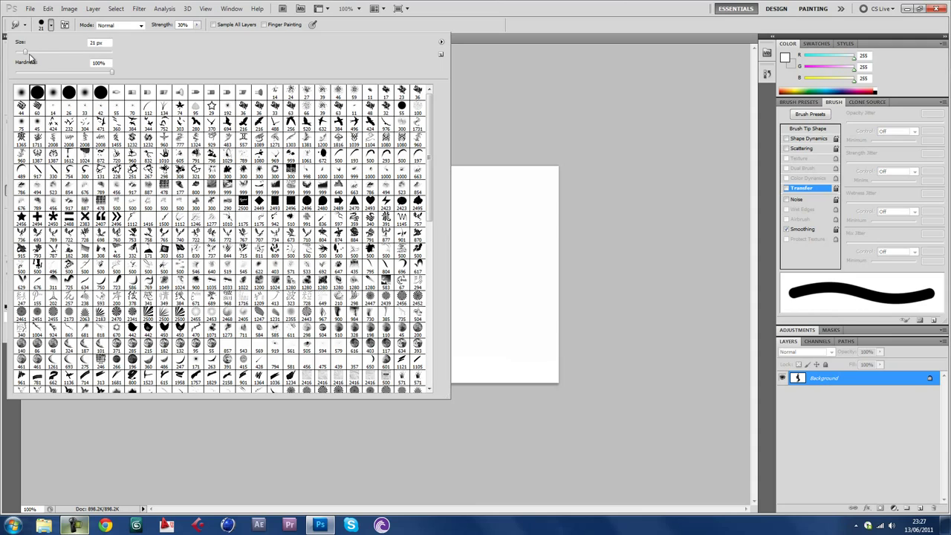
left_click_drag(24, 55, 22, 57)
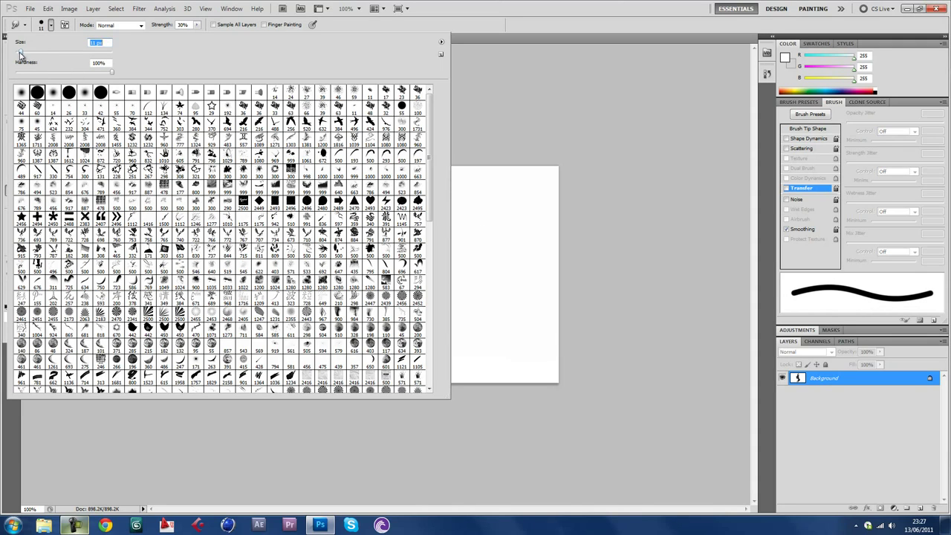
left_click_drag(20, 55, 20, 56)
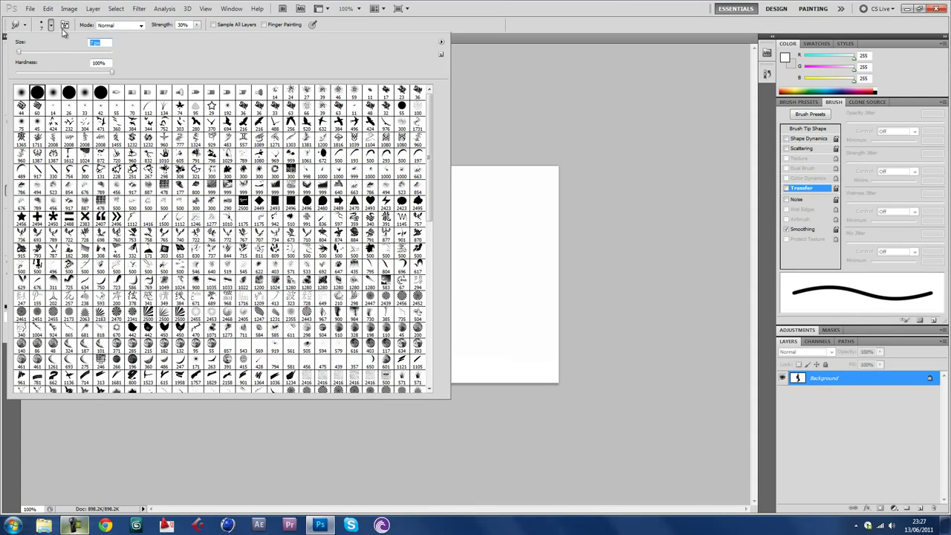
Step: Raise the smudge Strength from 30% to 80%
left_click(161, 24)
left_click(197, 24)
left_click_drag(195, 36, 219, 37)
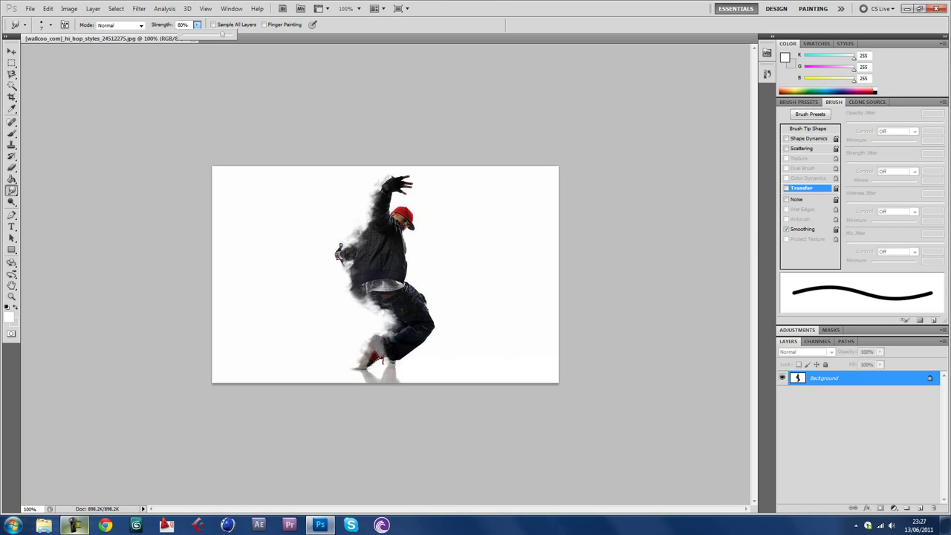
left_click_drag(222, 35, 222, 35)
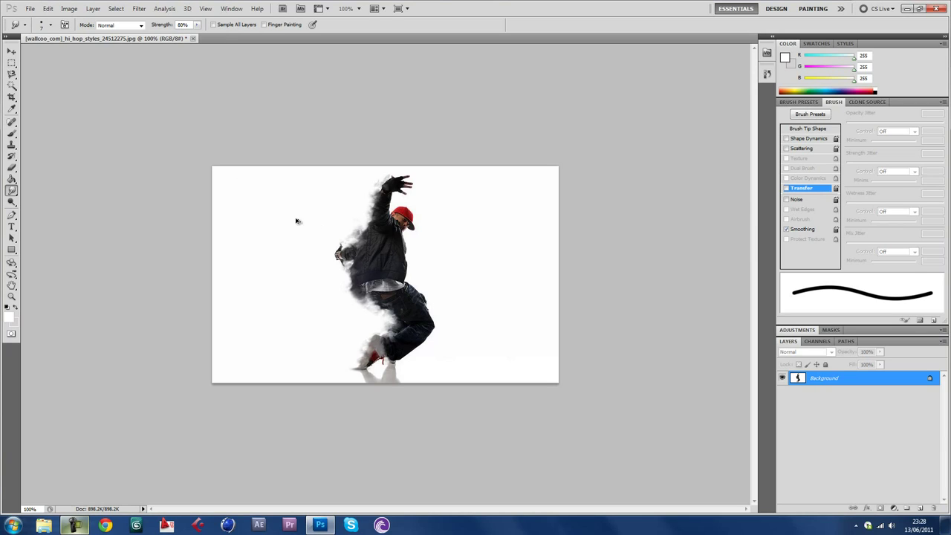
Step: Zoom in on the dancer and smudge the smoke by the raised hand up and left
right_click(293, 178)
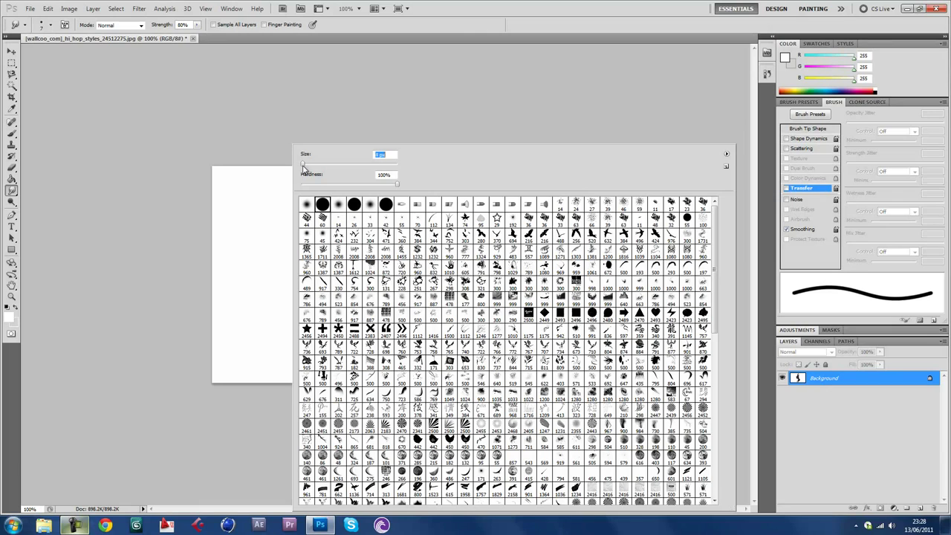
left_click(290, 171)
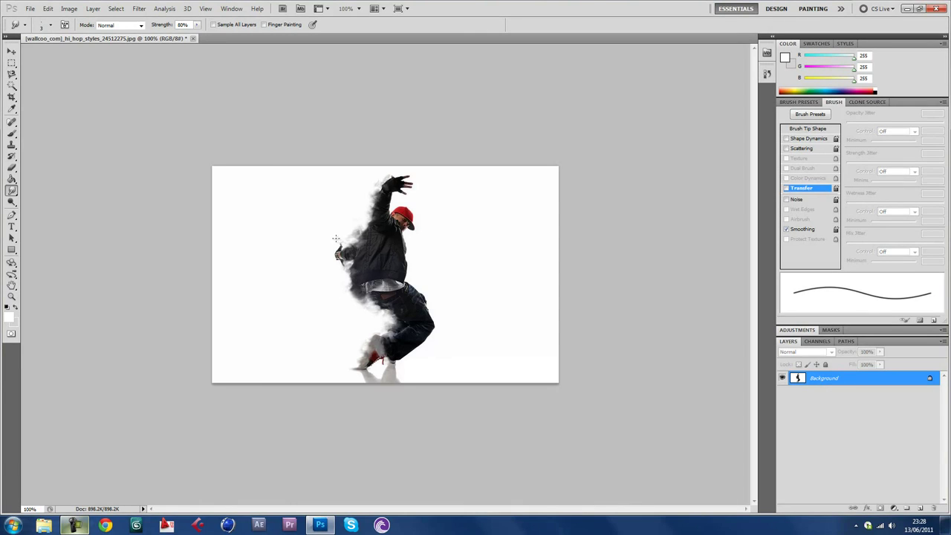
left_click(12, 295)
left_click_drag(329, 285, 308, 280)
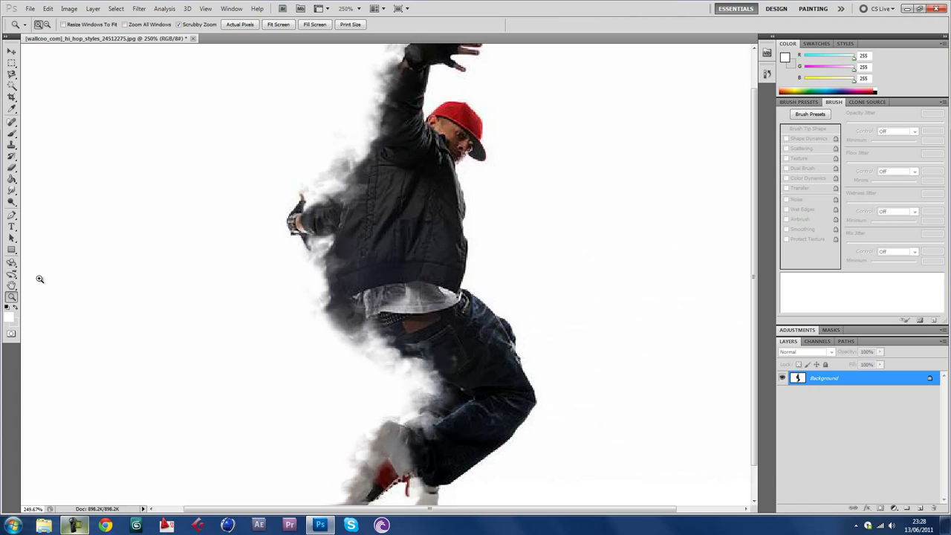
scroll(38, 275, "up", 2)
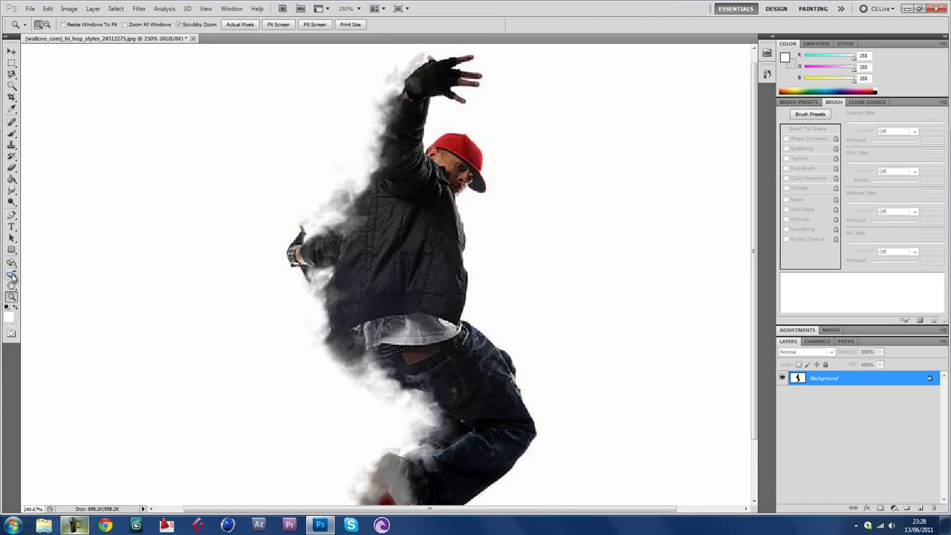
left_click(11, 190)
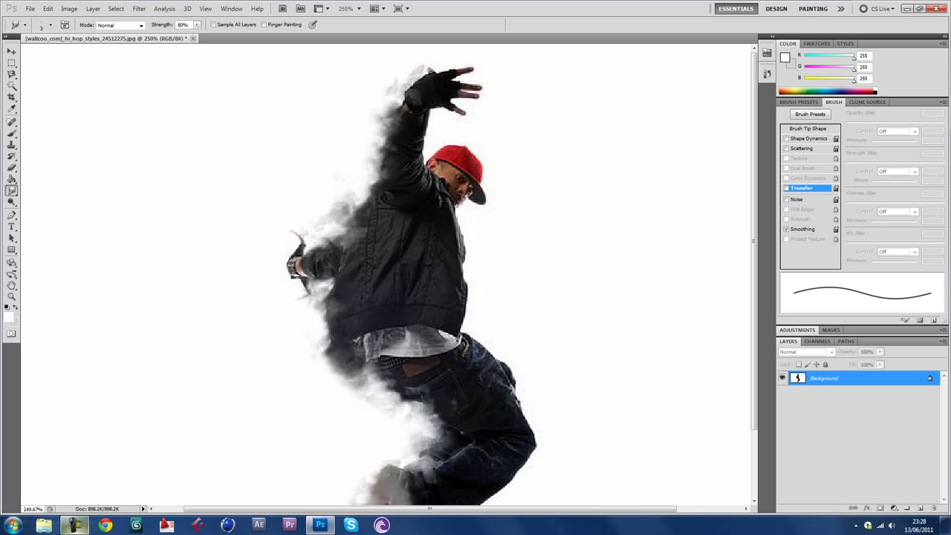
left_click_drag(429, 70, 418, 70)
key("alt")
Step: Zoom back out and view the image at Actual Pixels (100%)
left_click(11, 296)
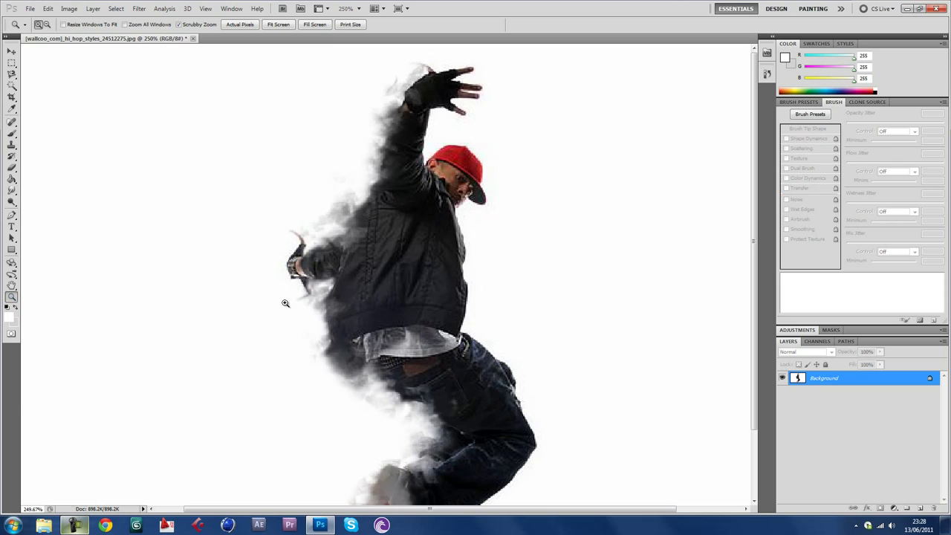
left_click_drag(283, 304, 235, 308)
left_click(239, 25)
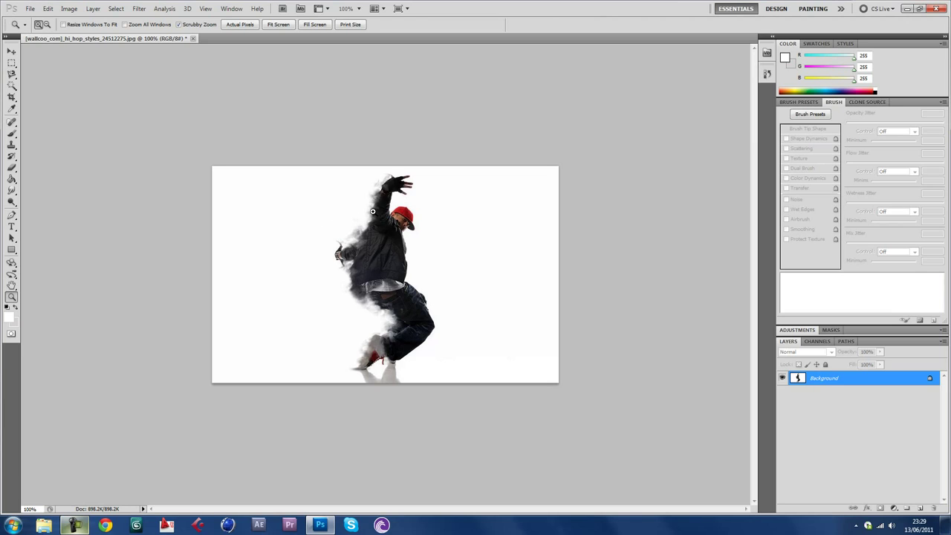
left_click(586, 147)
left_click(74, 525)
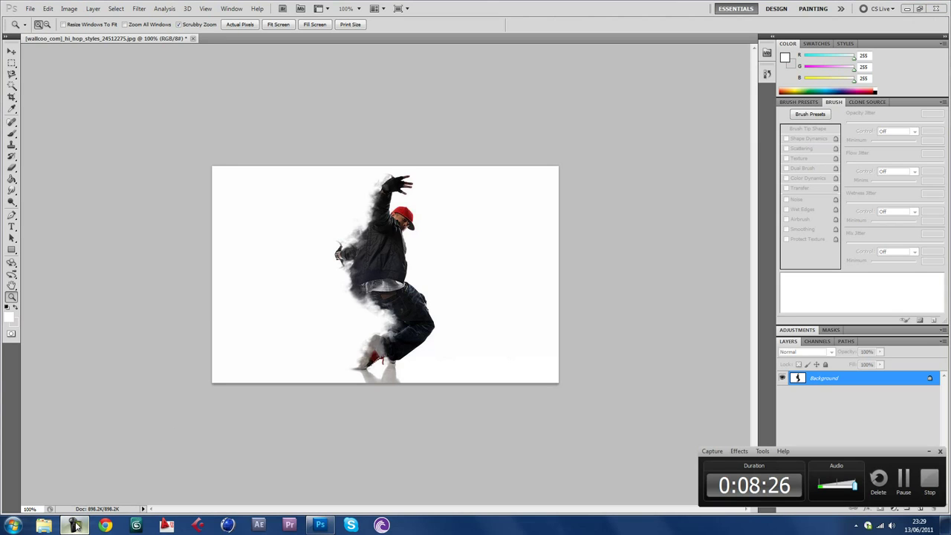
left_click(74, 525)
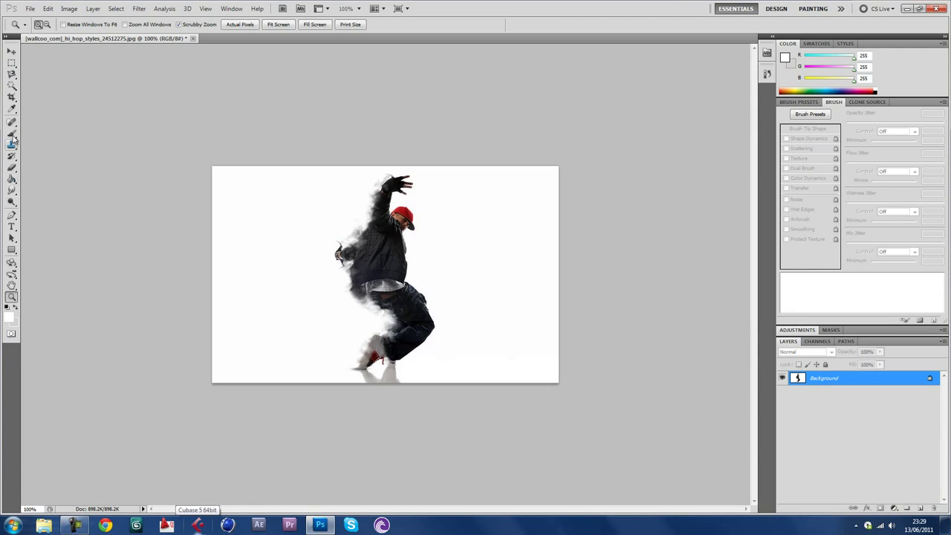
Step: Add Layer 1 and set the Brush tool to a 1250 stroke brush at about 52 px
left_click(920, 508)
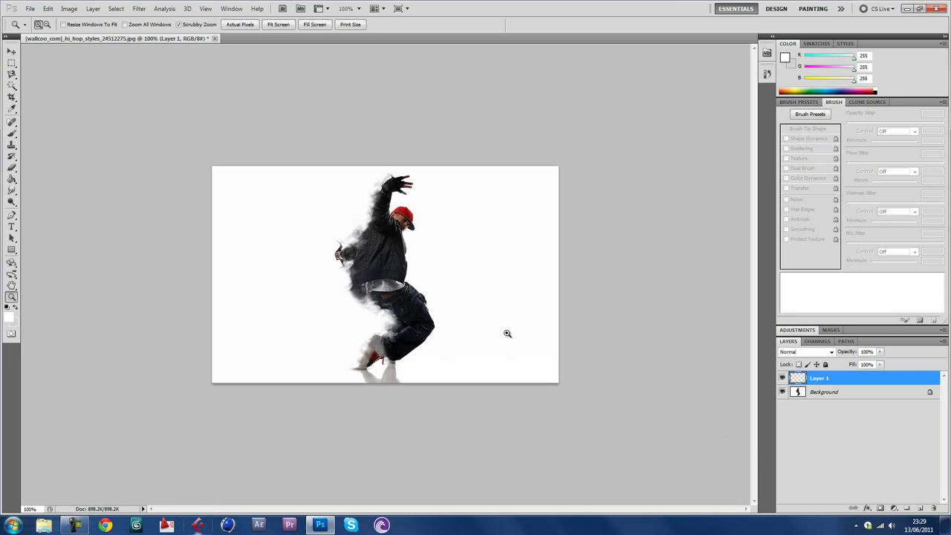
left_click(11, 134)
left_click(50, 25)
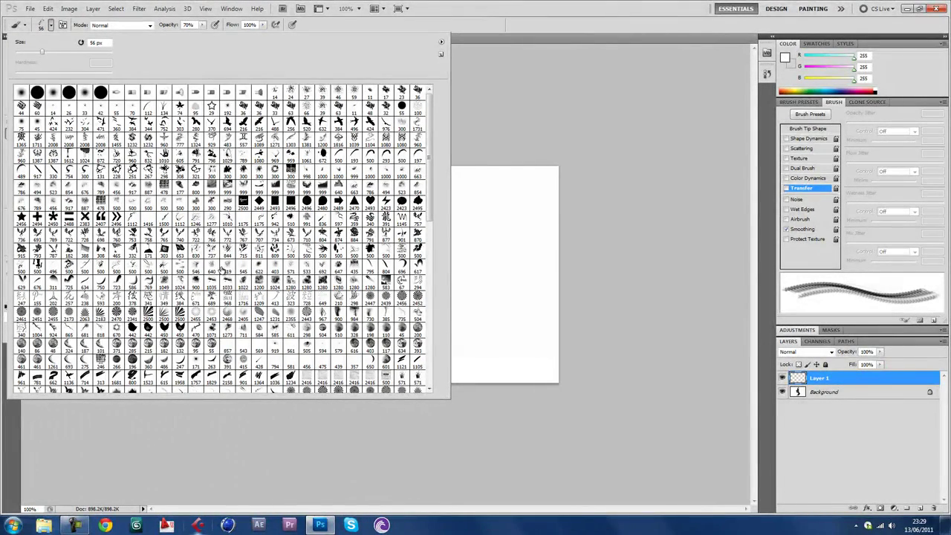
scroll(147, 236, "down", 2)
scroll(141, 297, "down", 1)
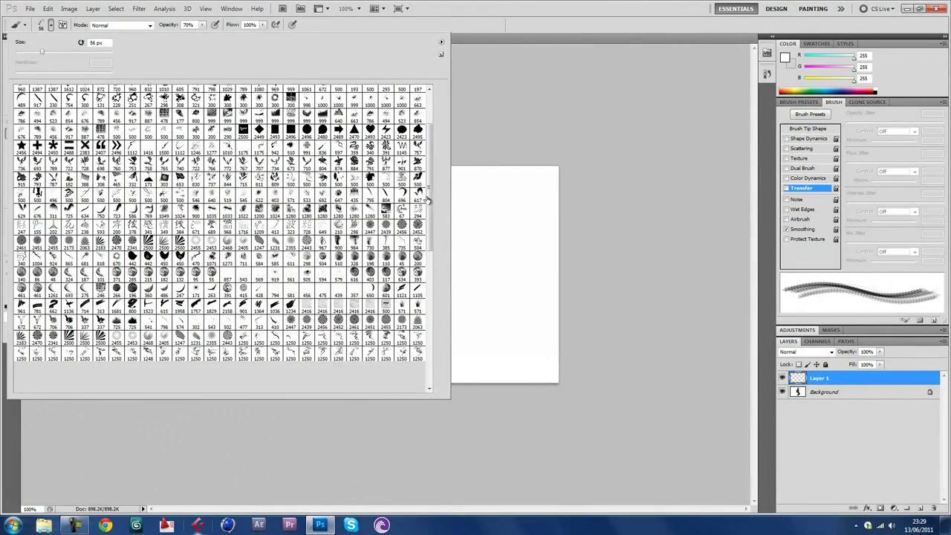
scroll(148, 353, "down", 1)
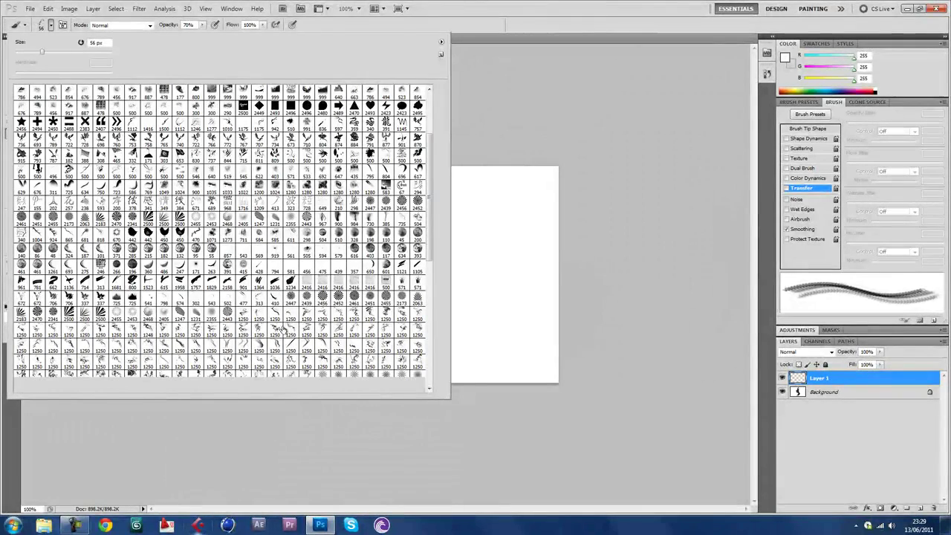
left_click(294, 331)
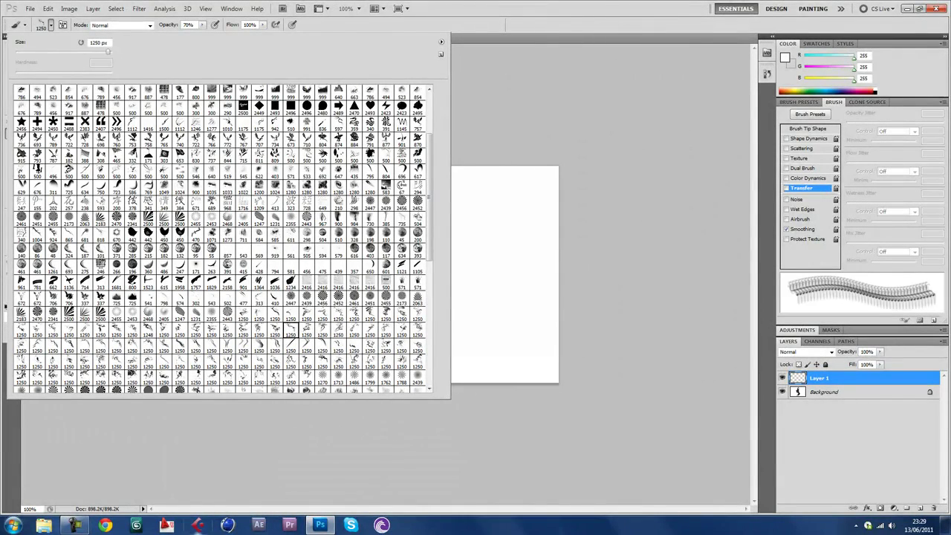
left_click(33, 54)
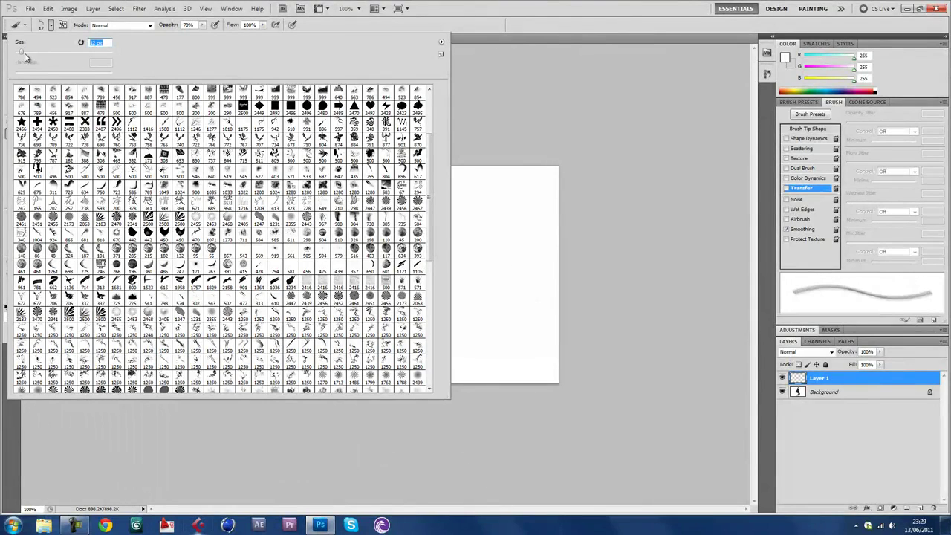
left_click_drag(21, 52, 27, 52)
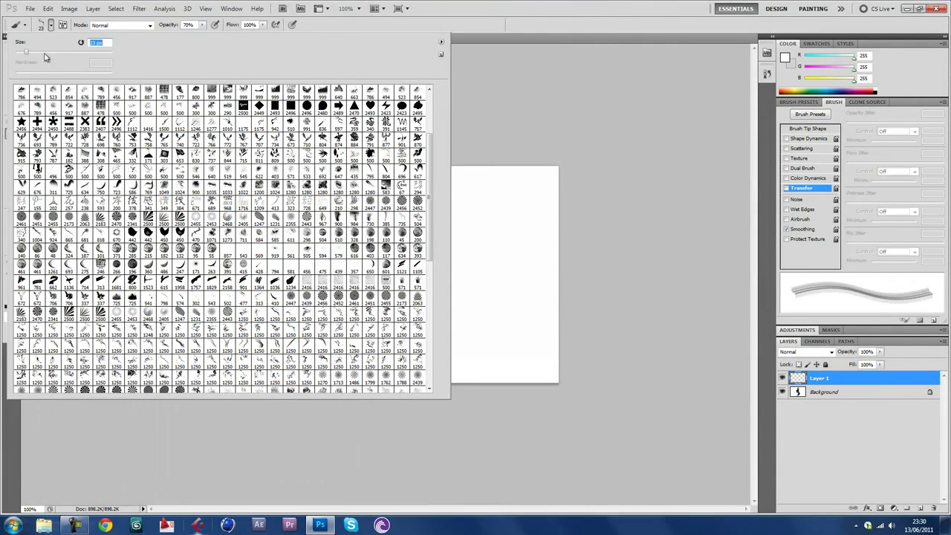
left_click(33, 52)
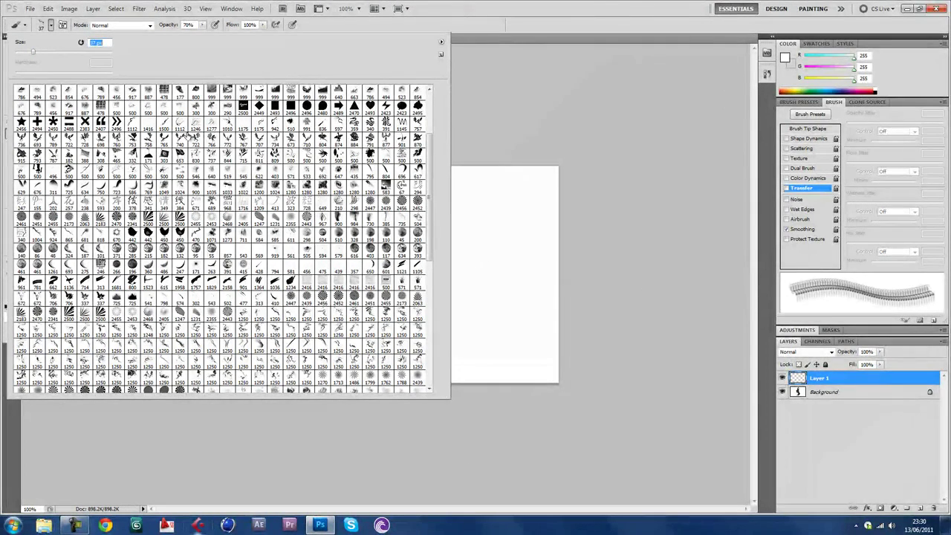
left_click(36, 52)
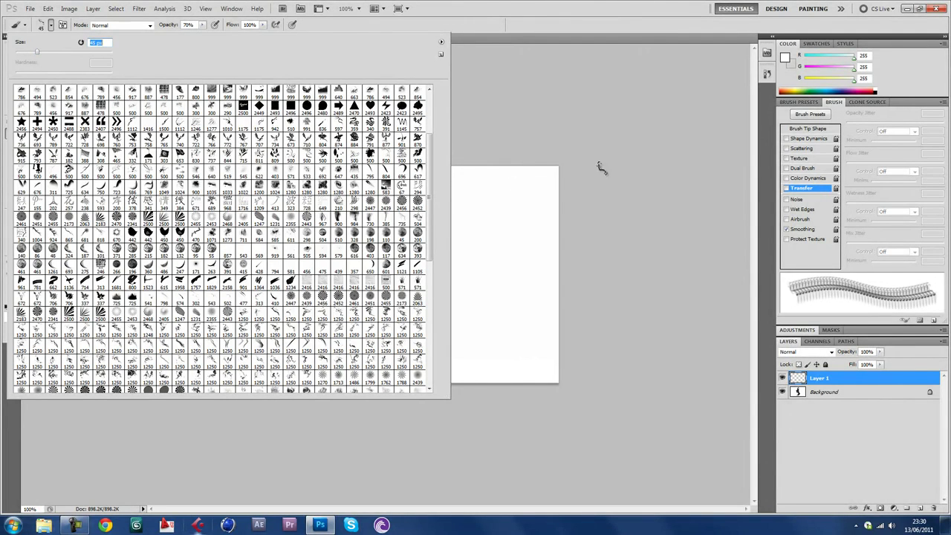
left_click(40, 52)
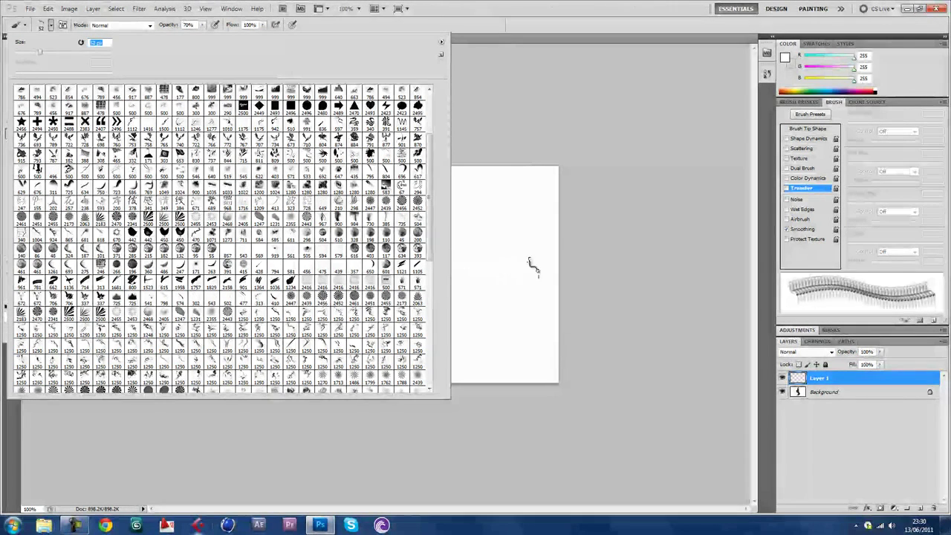
Step: Rotate the brush tip to about -159° and paint strokes around the dancer's feet
left_click(808, 129)
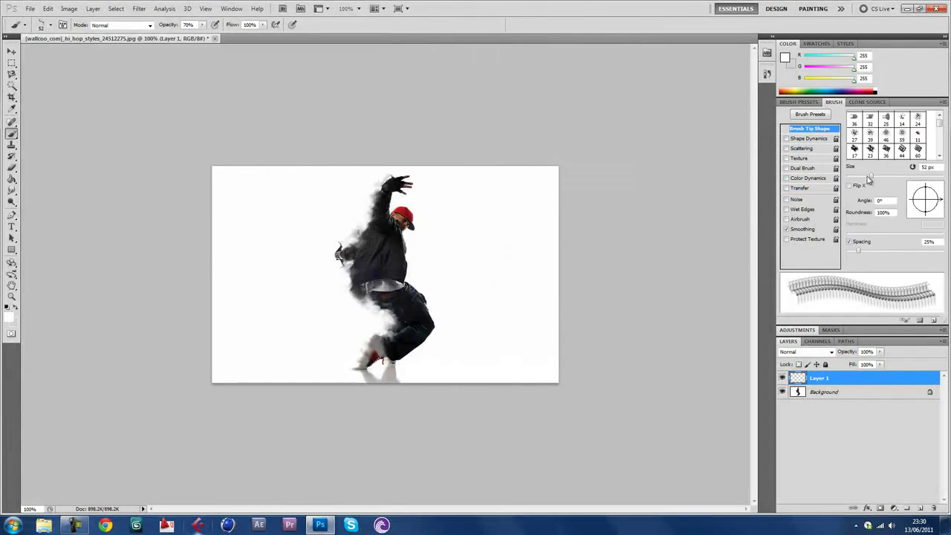
left_click_drag(925, 191, 921, 212)
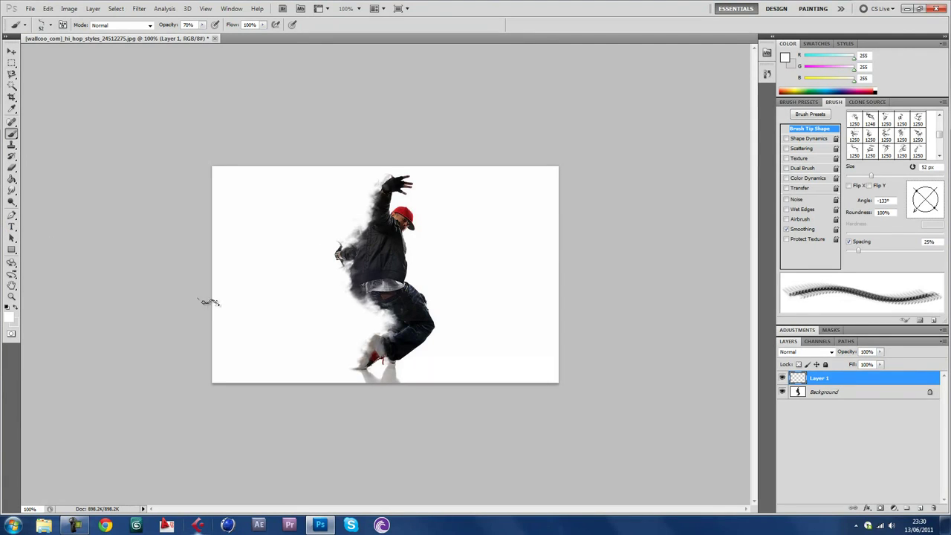
mouse_move(371, 372)
left_mouse_down()
mouse_move(364, 356)
mouse_move(368, 386)
mouse_move(359, 365)
mouse_move(372, 349)
left_mouse_up()
Step: Sample grey from the feet and paint grey wisps, rotating the tip between -77° and -133°
left_click(11, 109)
left_click(365, 355)
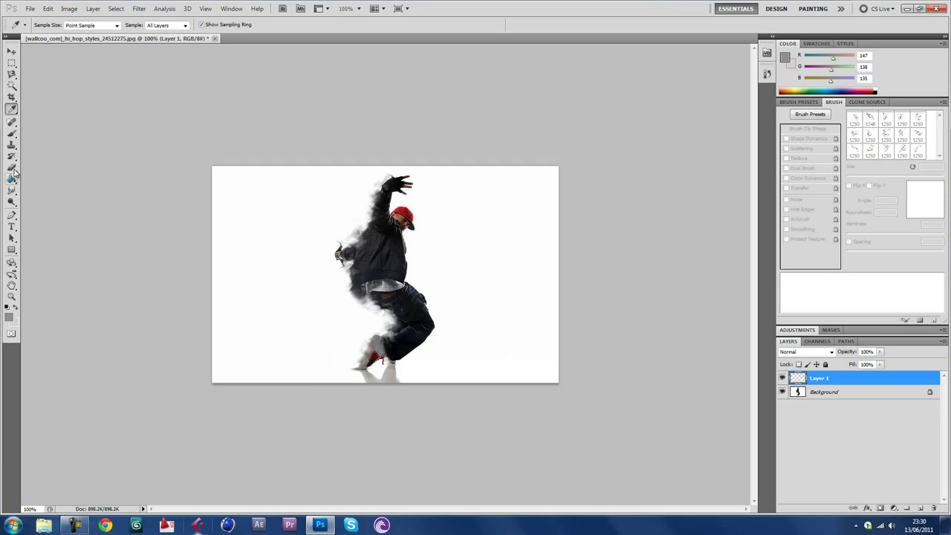
left_click(12, 134)
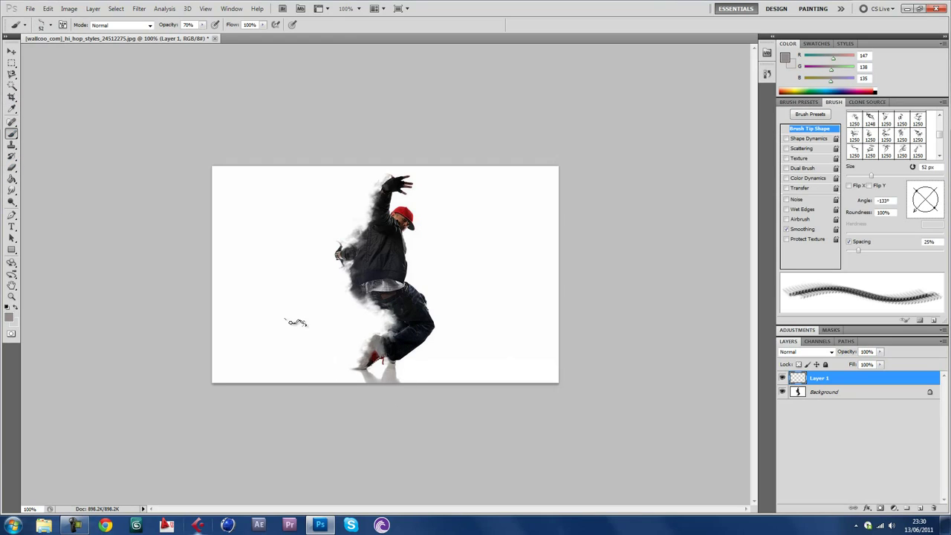
mouse_move(364, 362)
left_mouse_down()
mouse_move(372, 367)
mouse_move(360, 362)
left_mouse_up()
left_click_drag(918, 214, 928, 215)
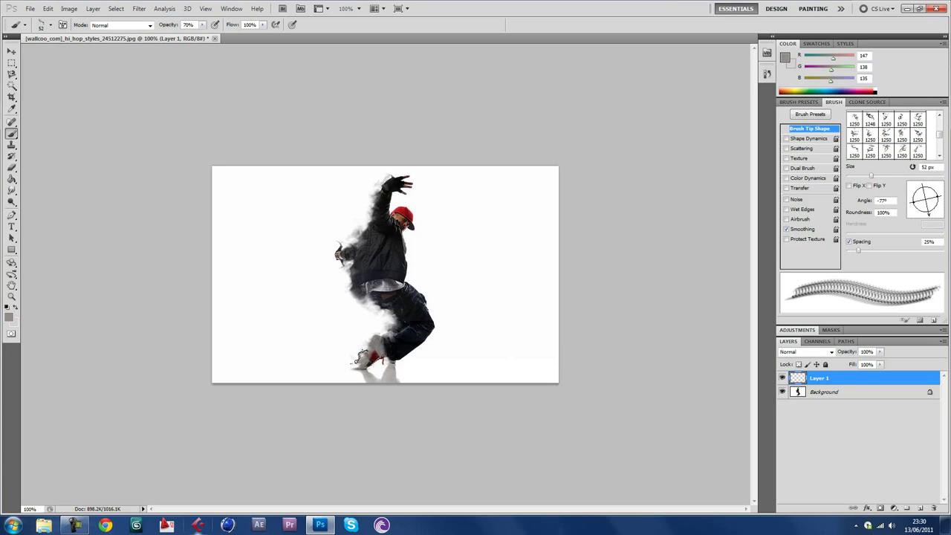
mouse_move(360, 357)
left_mouse_down()
mouse_move(367, 364)
mouse_move(381, 332)
mouse_move(358, 384)
left_mouse_up()
left_click_drag(929, 216, 916, 211)
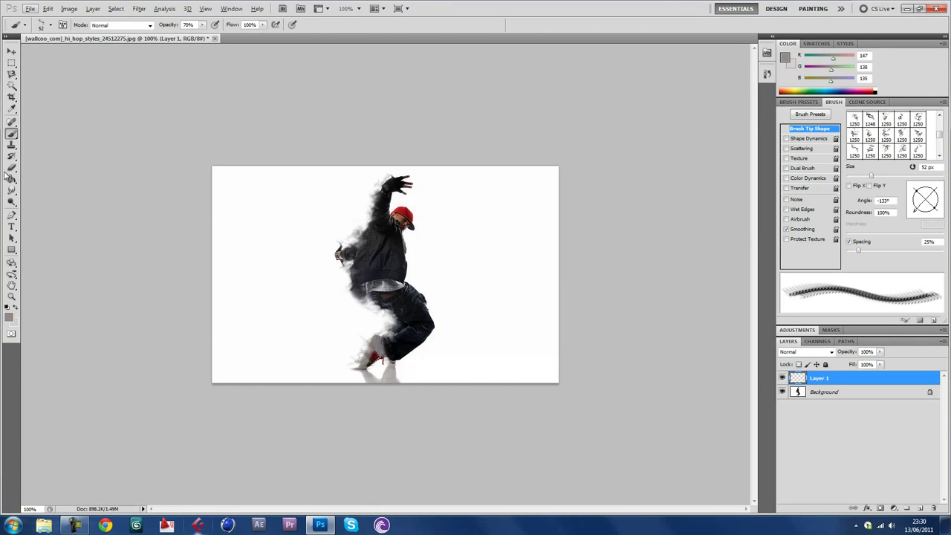
Step: Sample the dark jacket colour as paint colour and rotate the brush tip to -92°
left_click(11, 108)
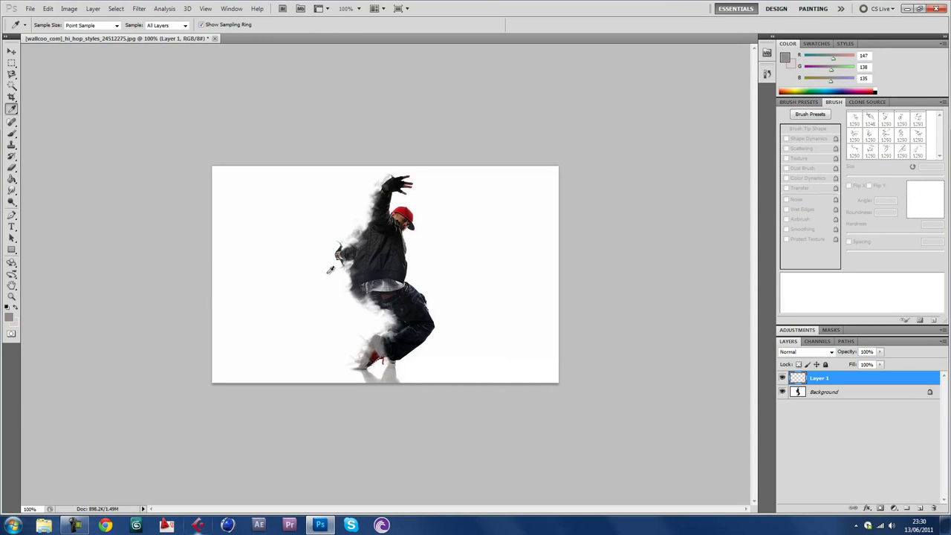
left_click(12, 109)
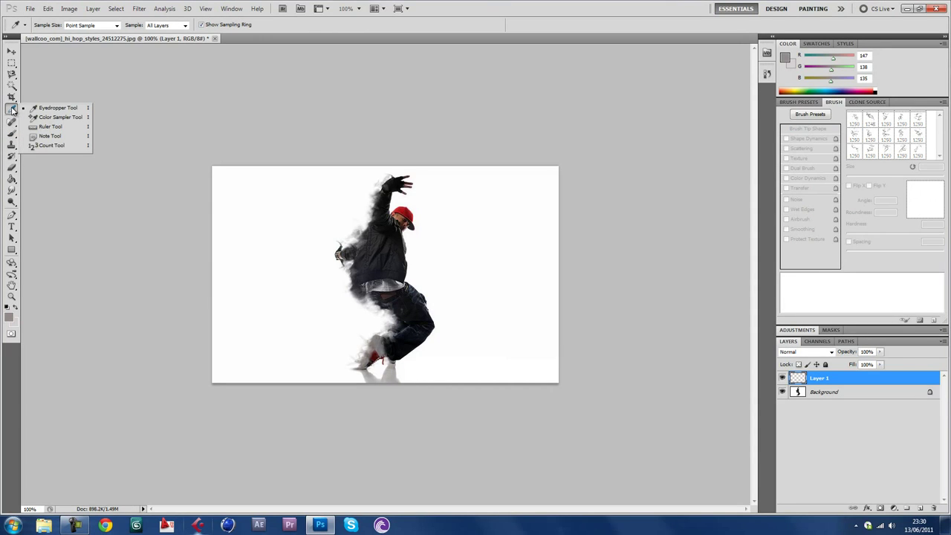
left_click(11, 133)
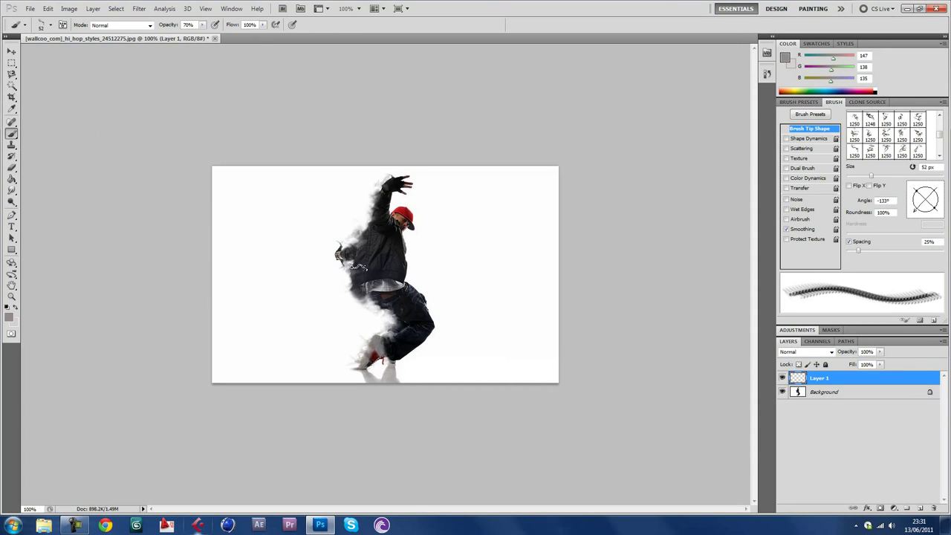
left_click(11, 109)
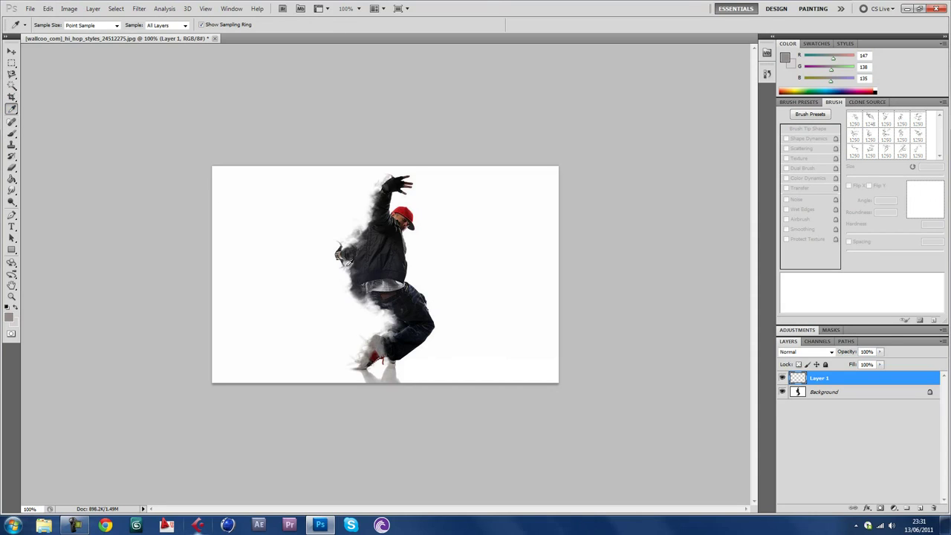
left_click(355, 280)
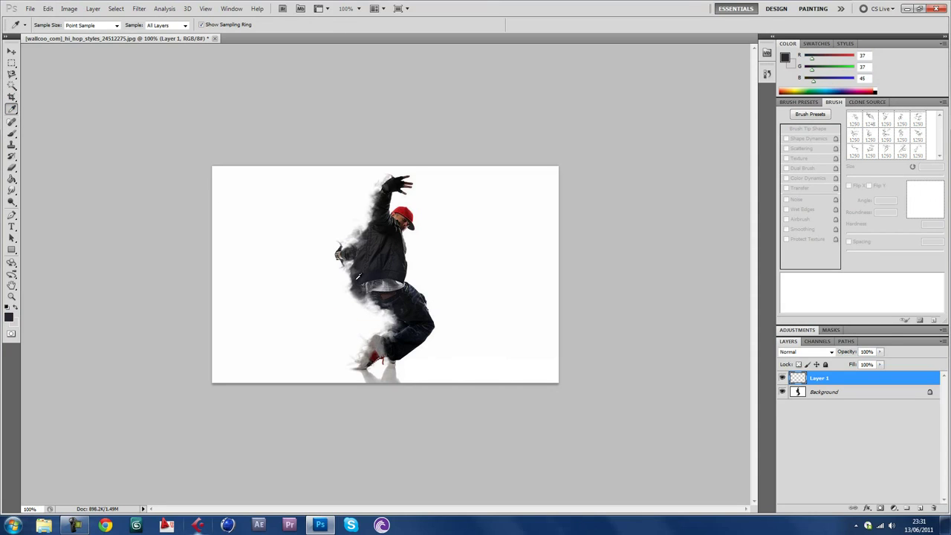
left_click(11, 133)
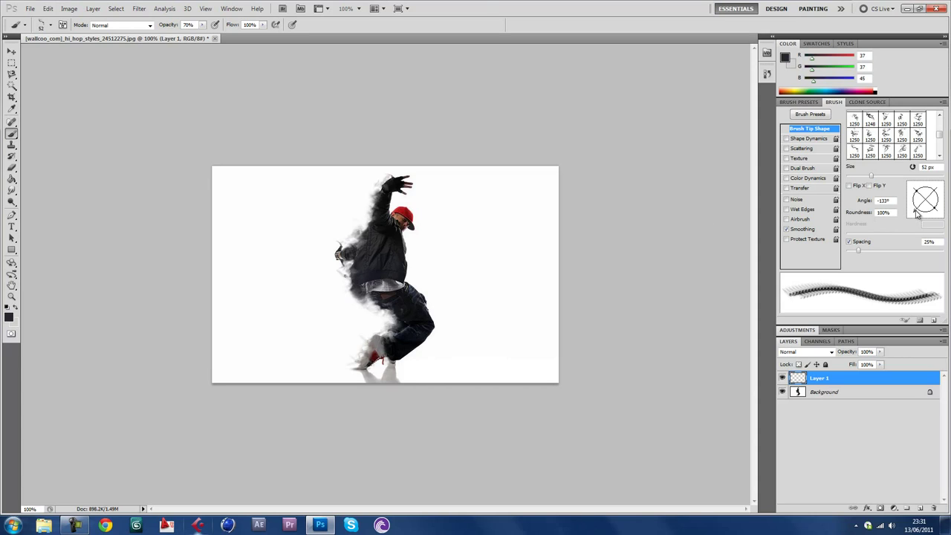
left_click_drag(918, 217, 935, 216)
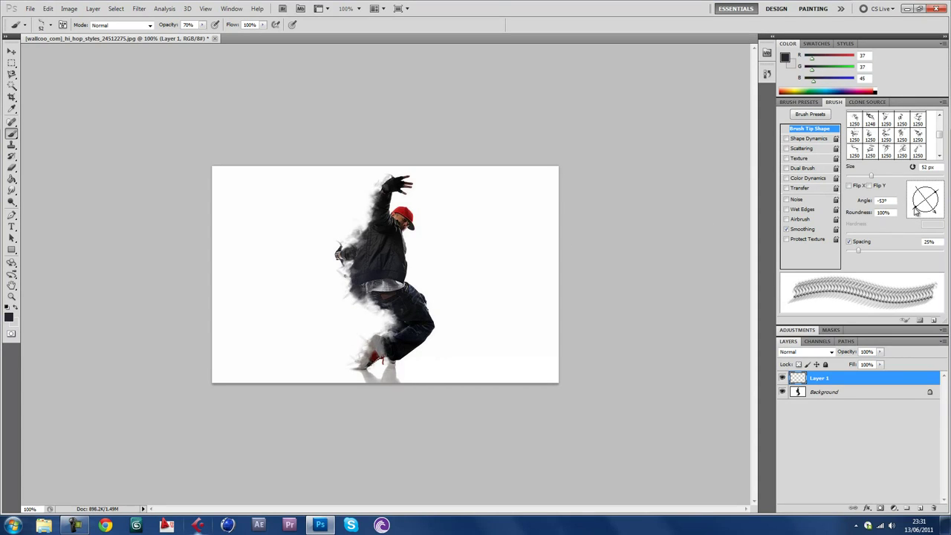
left_click_drag(933, 211, 928, 218)
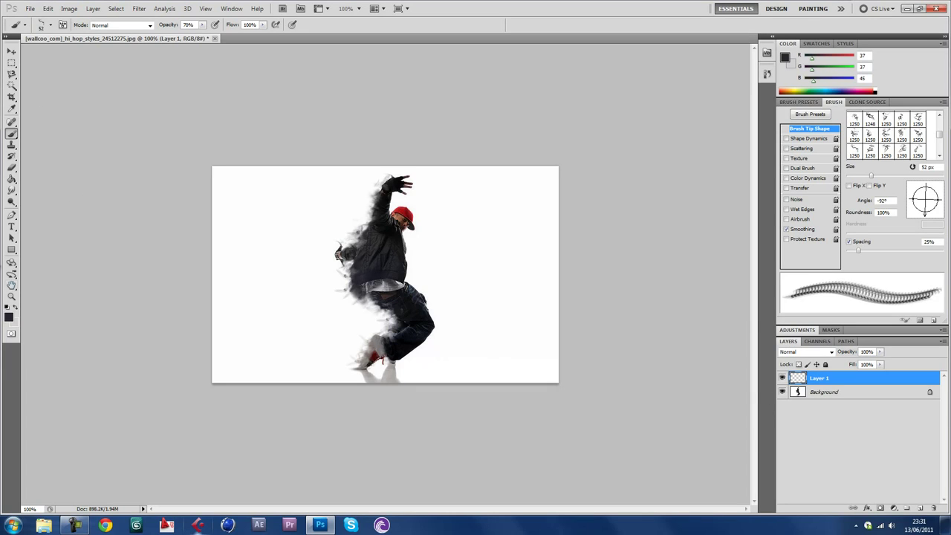
Step: Erase the stray smoke marks near the dancer's shoe and leg on Layer 1
left_click(12, 167)
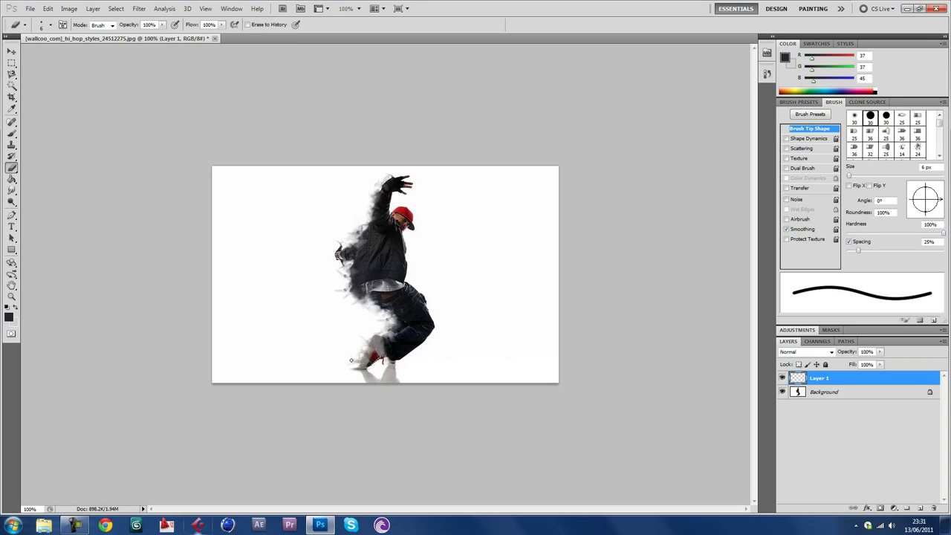
left_click_drag(351, 364, 346, 354)
left_click_drag(362, 337, 379, 345)
left_click_drag(376, 330, 366, 334)
left_click(11, 50)
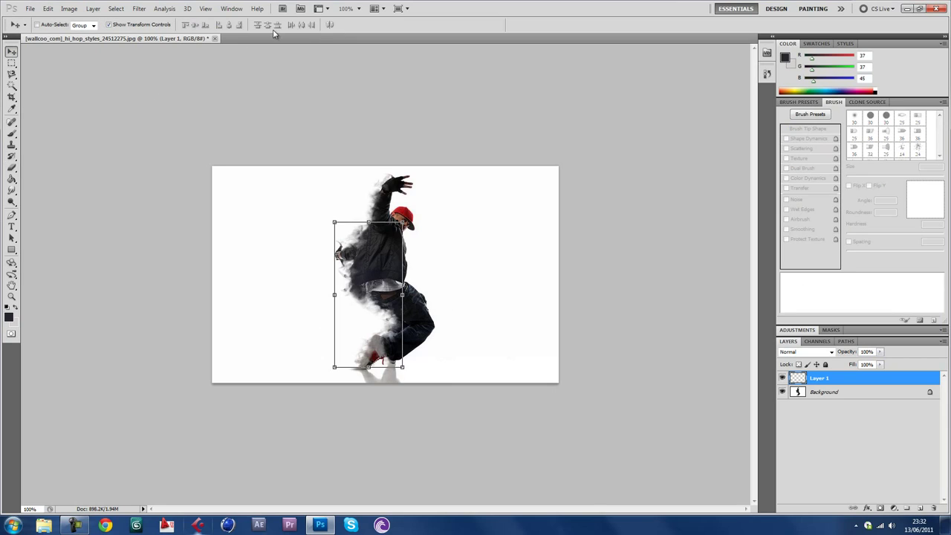
left_click(12, 62)
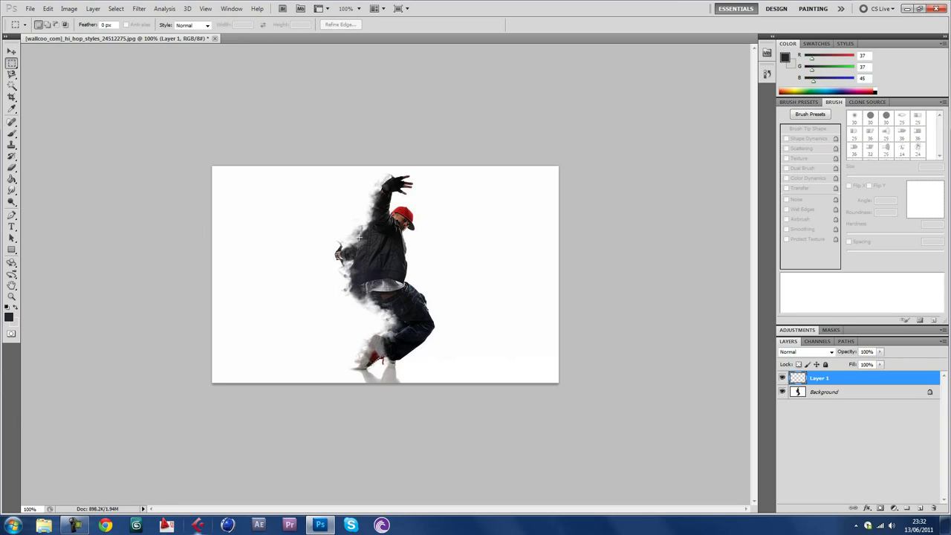
left_click(358, 8)
left_click(11, 297)
left_click(240, 25)
mouse_move(373, 239)
left_mouse_down()
mouse_move(383, 237)
mouse_move(343, 250)
mouse_move(378, 250)
left_mouse_up()
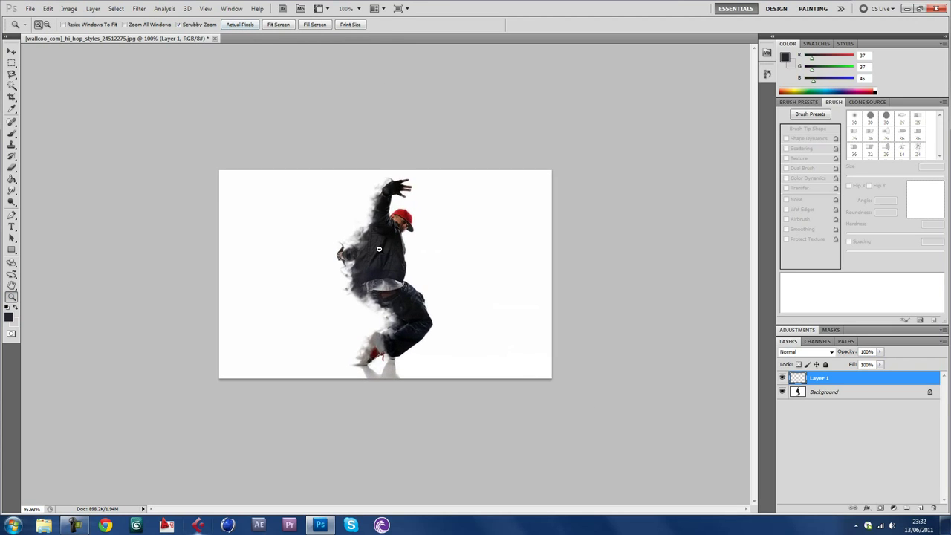
left_click(242, 24)
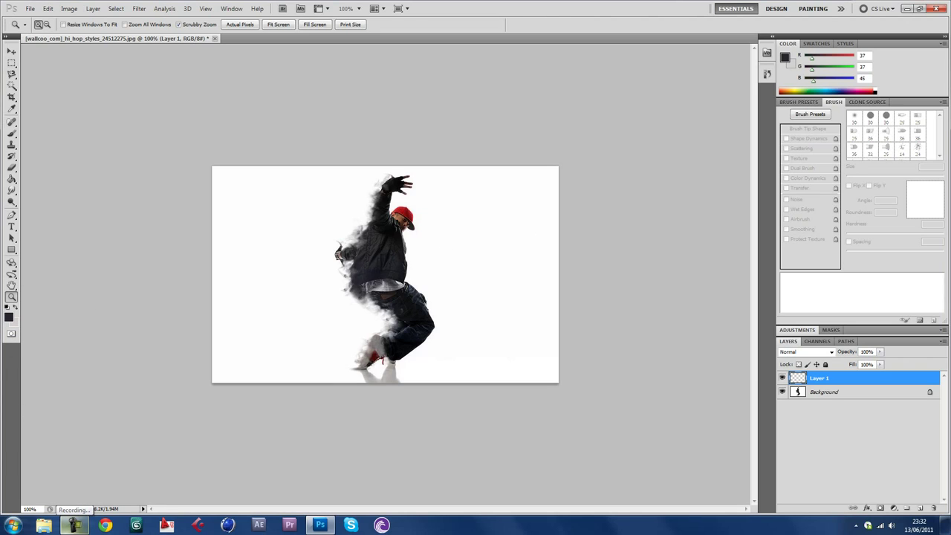
Step: Type SMUDGE in a text box at the lower left and enlarge its font size
left_click(12, 226)
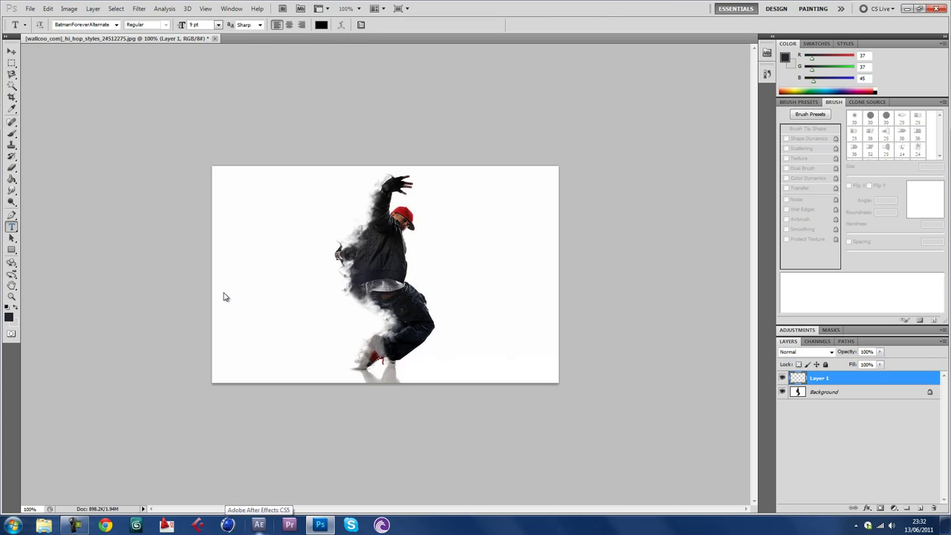
left_click_drag(223, 290, 406, 370)
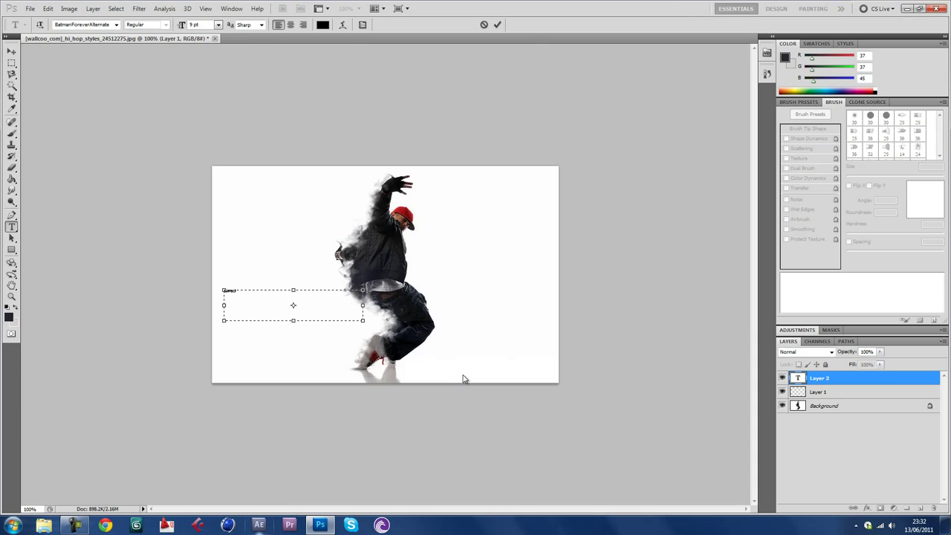
type("Smudge")
key("ctrl+a")
left_click(195, 24)
key("Up")
key("Up")
key("Up")
key("Up")
key("Up")
key("Up")
key("Up")
key("Up")
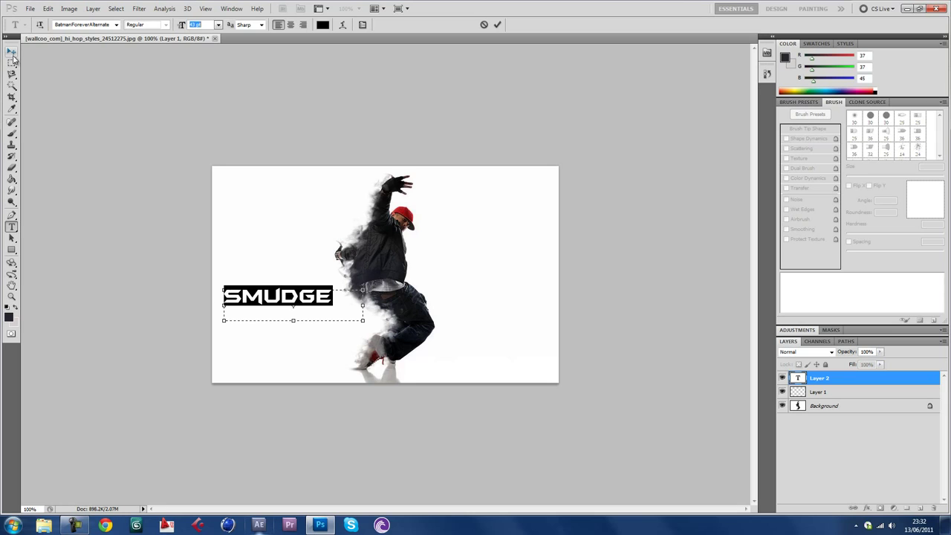
Step: Move the SMUDGE text down and left beside the dancer's legs
left_click(11, 50)
left_click_drag(284, 306, 300, 323)
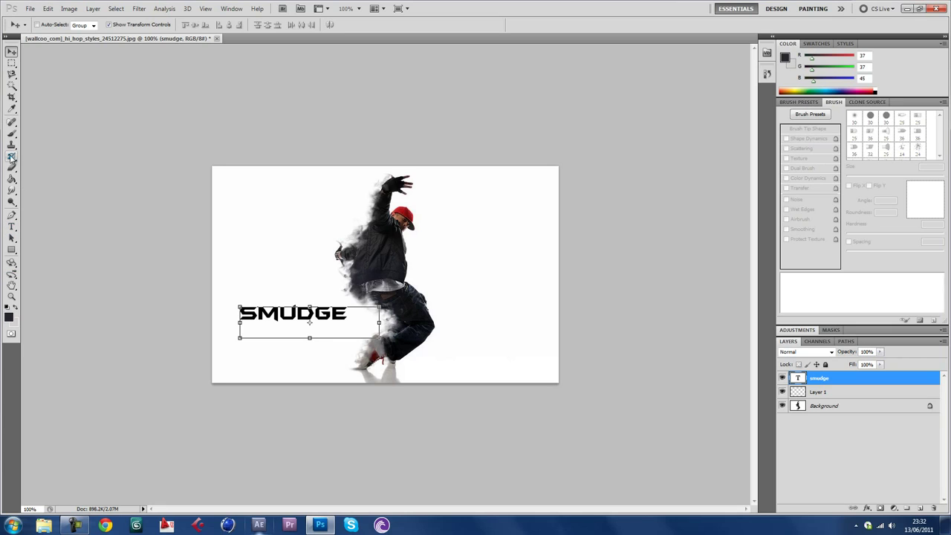
left_click_drag(294, 315, 283, 322)
left_click(11, 191)
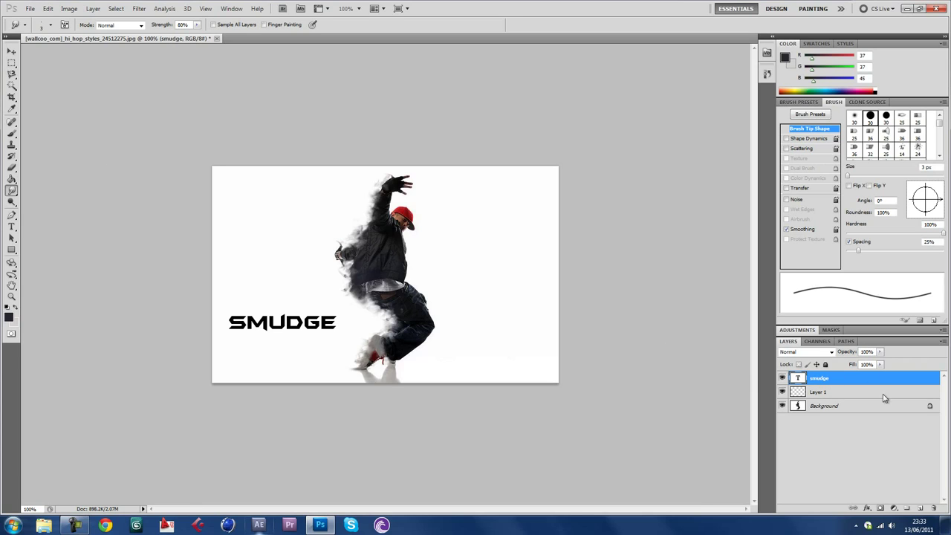
Step: Rasterize the SMUDGE type layer by confirming the prompt when smudging it
left_click(11, 190)
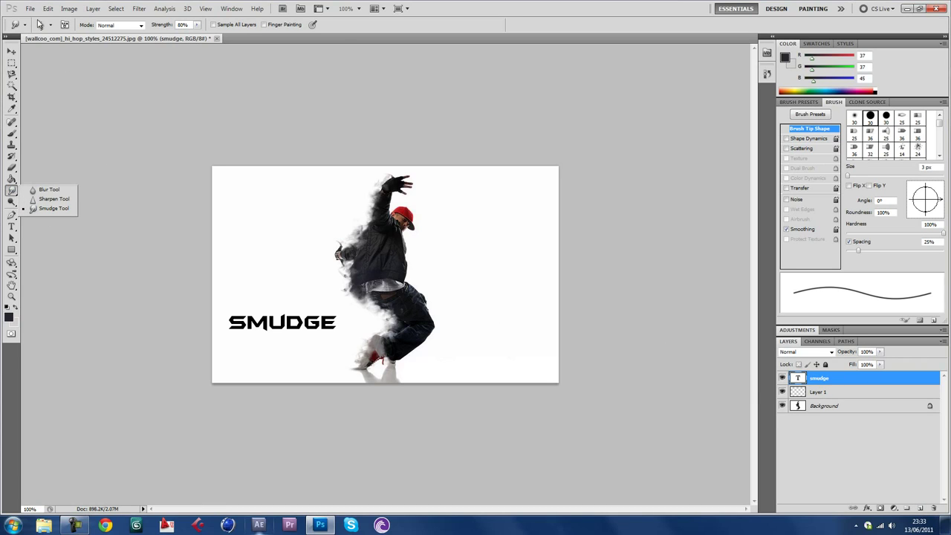
left_click(247, 323)
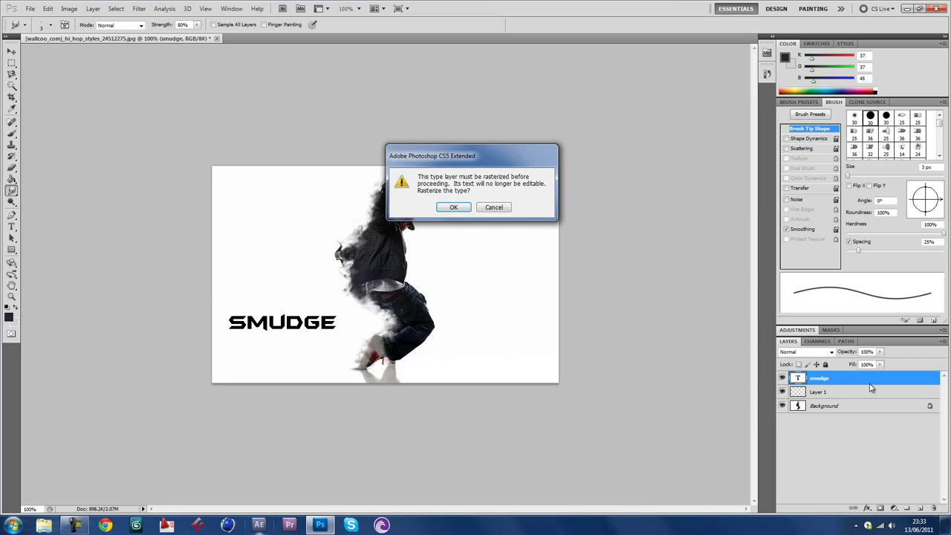
left_click(459, 207)
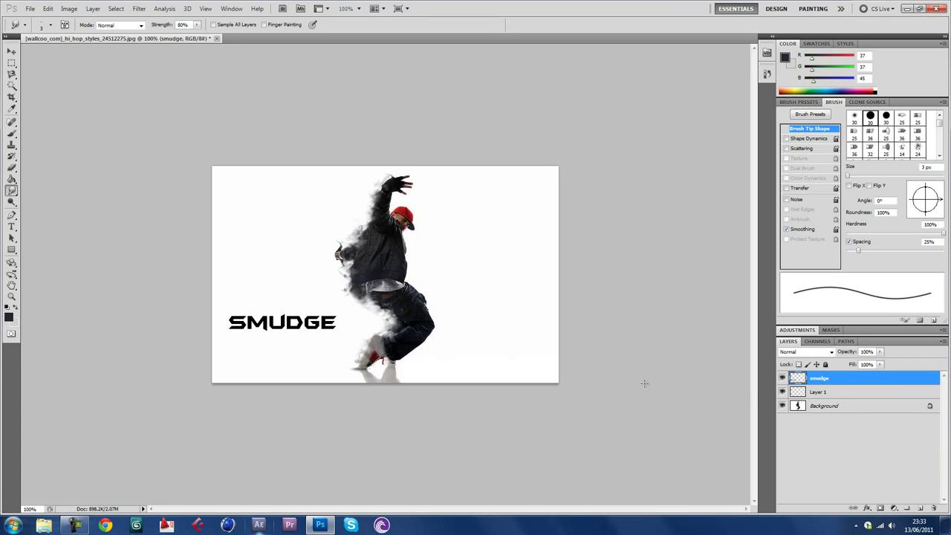
right_click(856, 381)
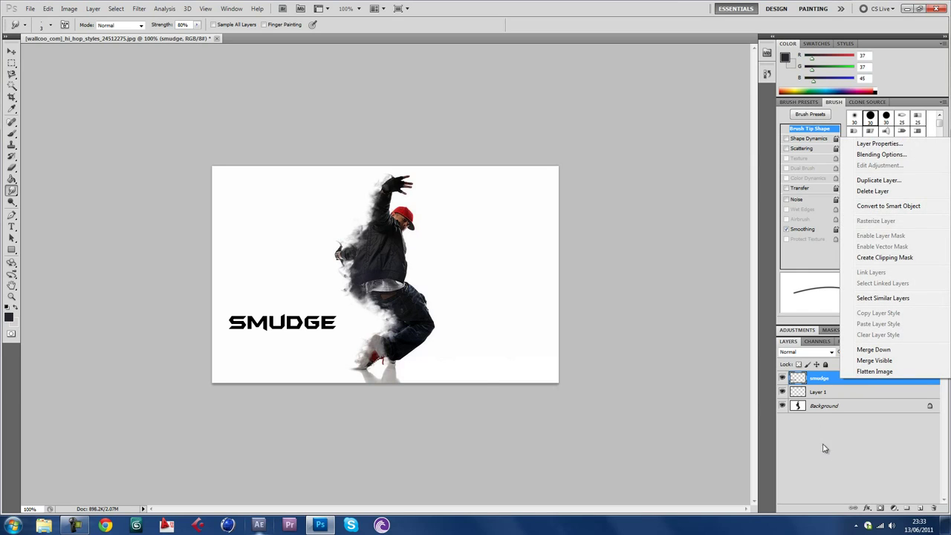
left_click(501, 395)
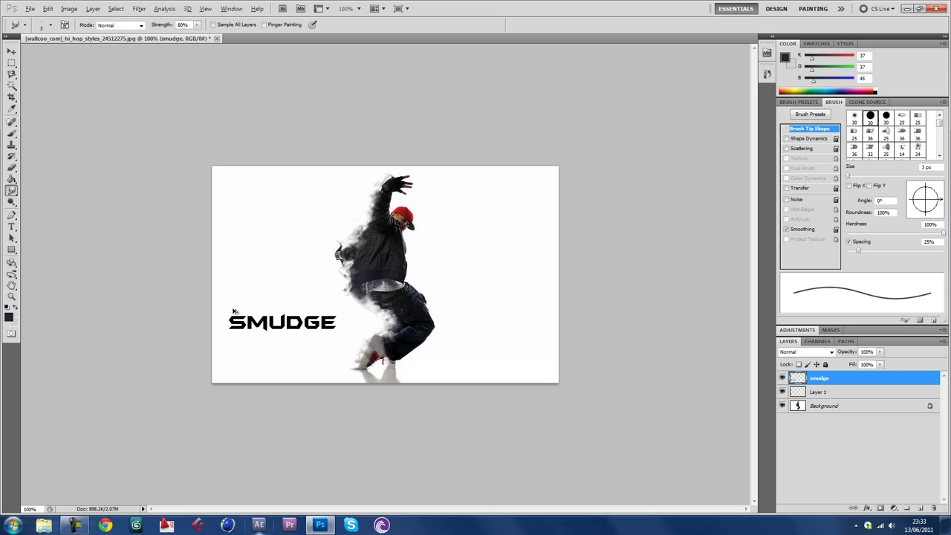
Step: Set the smudge brush to 6 px at 30% strength and streak the S leftward
left_click(50, 24)
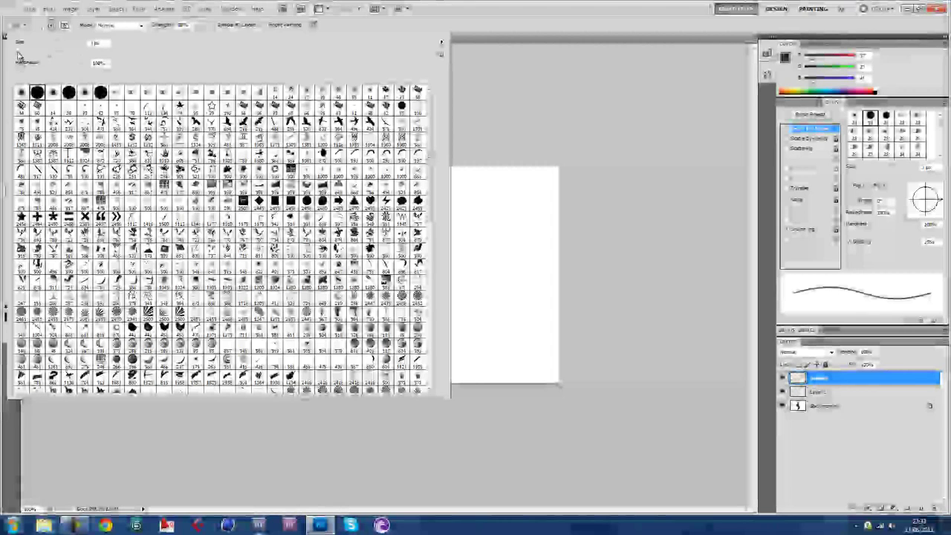
left_click_drag(18, 52, 25, 54)
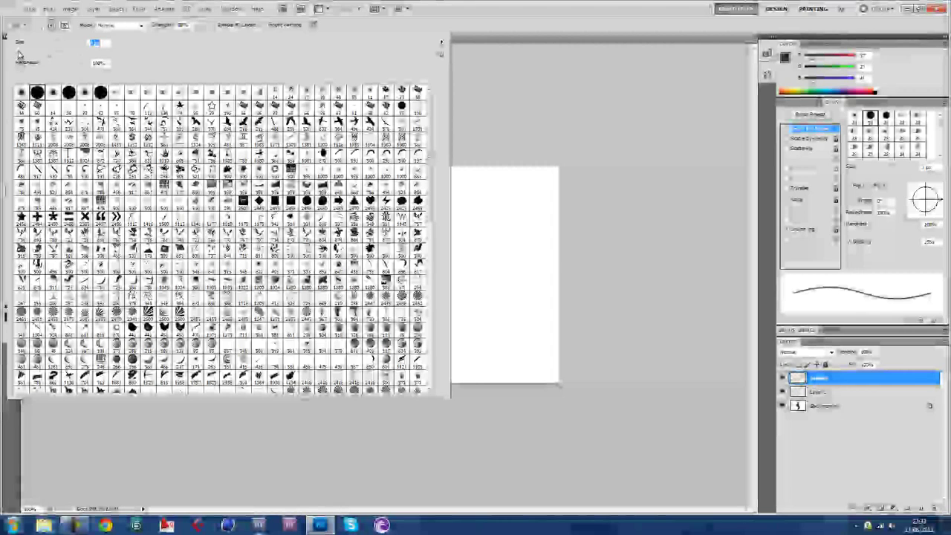
left_click(52, 27)
left_click_drag(188, 43, 173, 37)
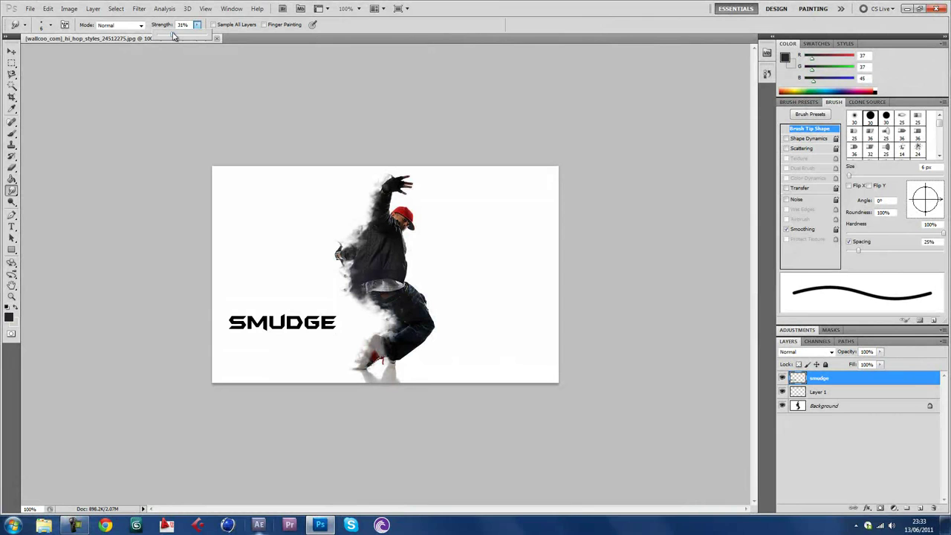
left_click_drag(174, 35, 172, 37)
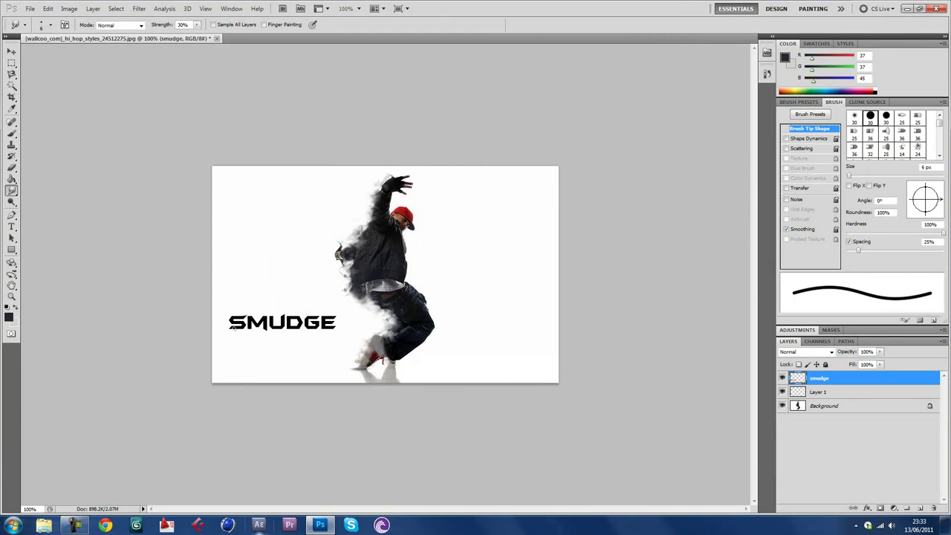
left_click_drag(233, 327, 228, 329)
mouse_move(176, 324)
left_mouse_down()
mouse_move(228, 331)
mouse_move(214, 327)
left_mouse_up()
Step: Select the Background layer and smudge the photo around the dancer's foot
left_click(813, 406)
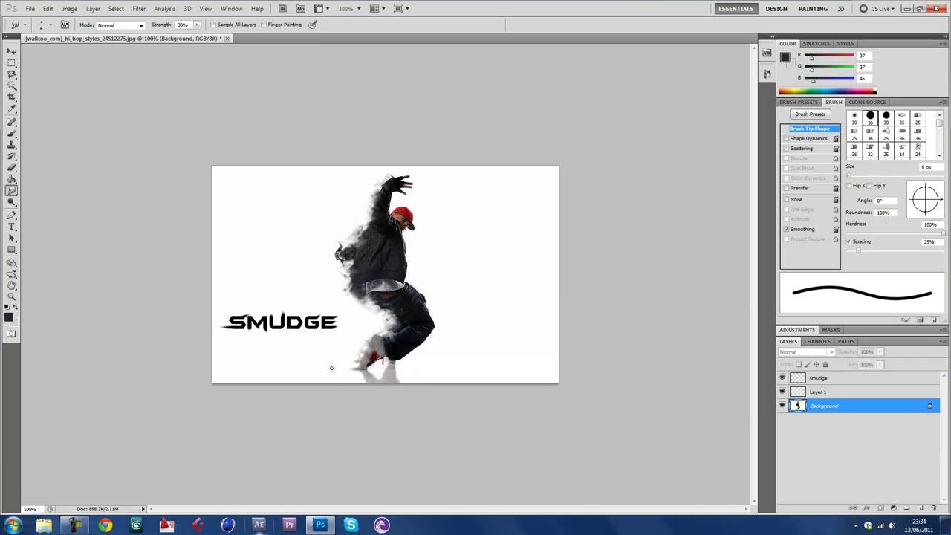
left_click_drag(329, 366, 364, 368)
mouse_move(327, 367)
left_mouse_down()
mouse_move(362, 370)
mouse_move(346, 364)
mouse_move(392, 362)
left_mouse_up()
left_click(75, 526)
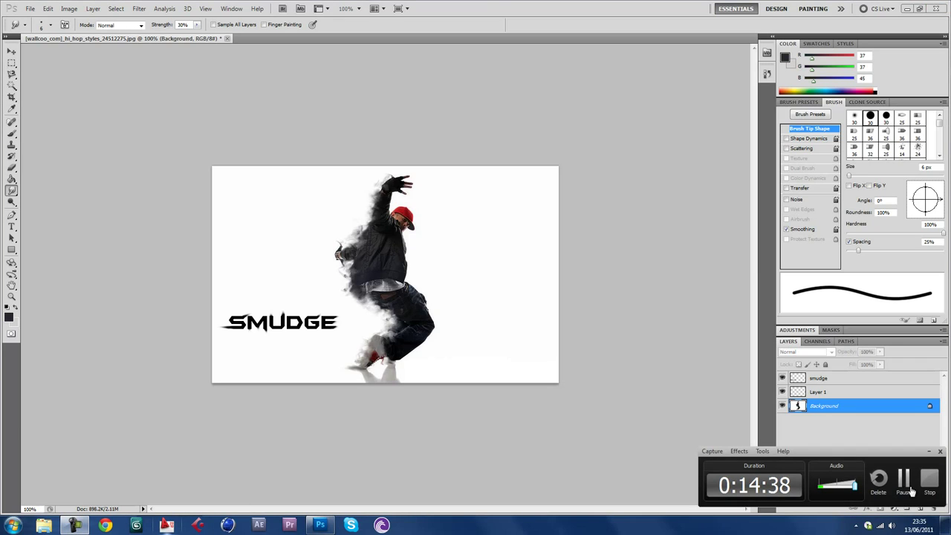